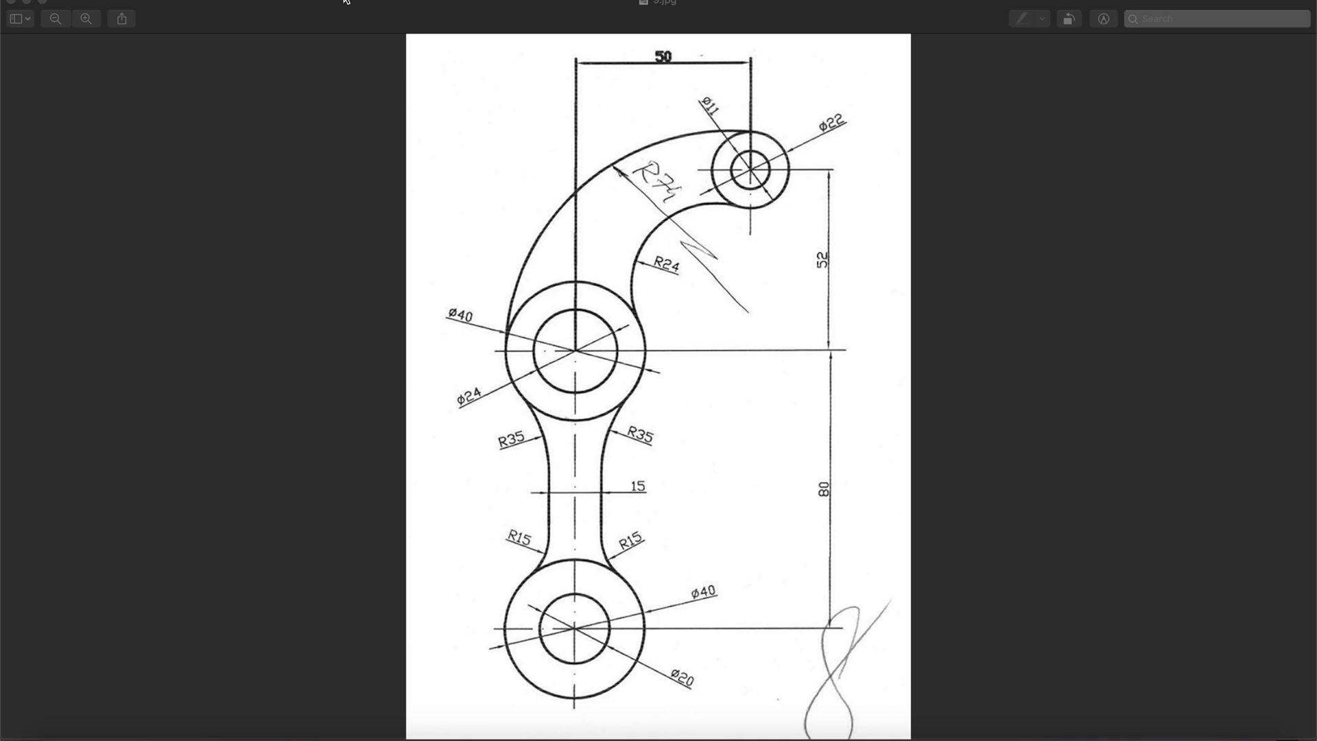
# Close the Preview window showing the 9.jpg link-arm reference sketch
pyautogui.click(28, 2)
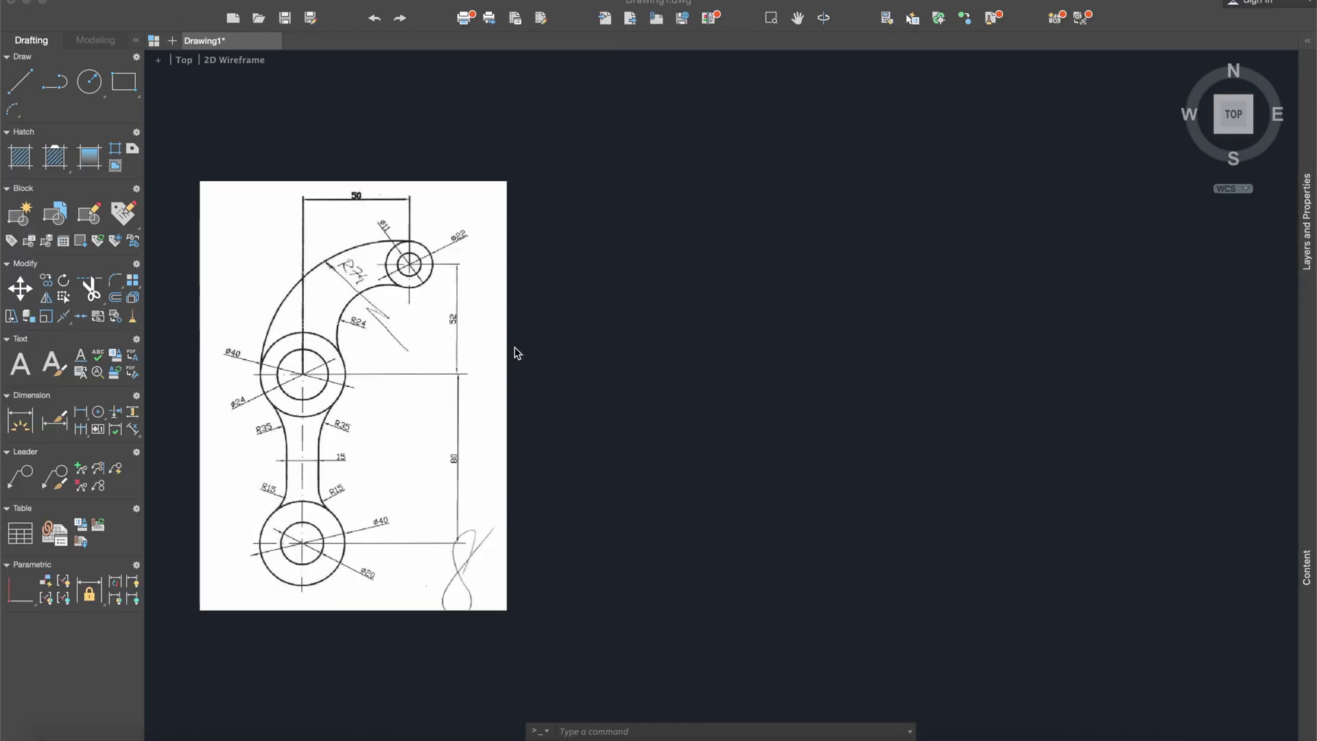
# Draw an 80-unit vertical line to the right of the sketch image
pyautogui.moveTo(529, 338); pyautogui.dragTo(549, 338, button='middle')
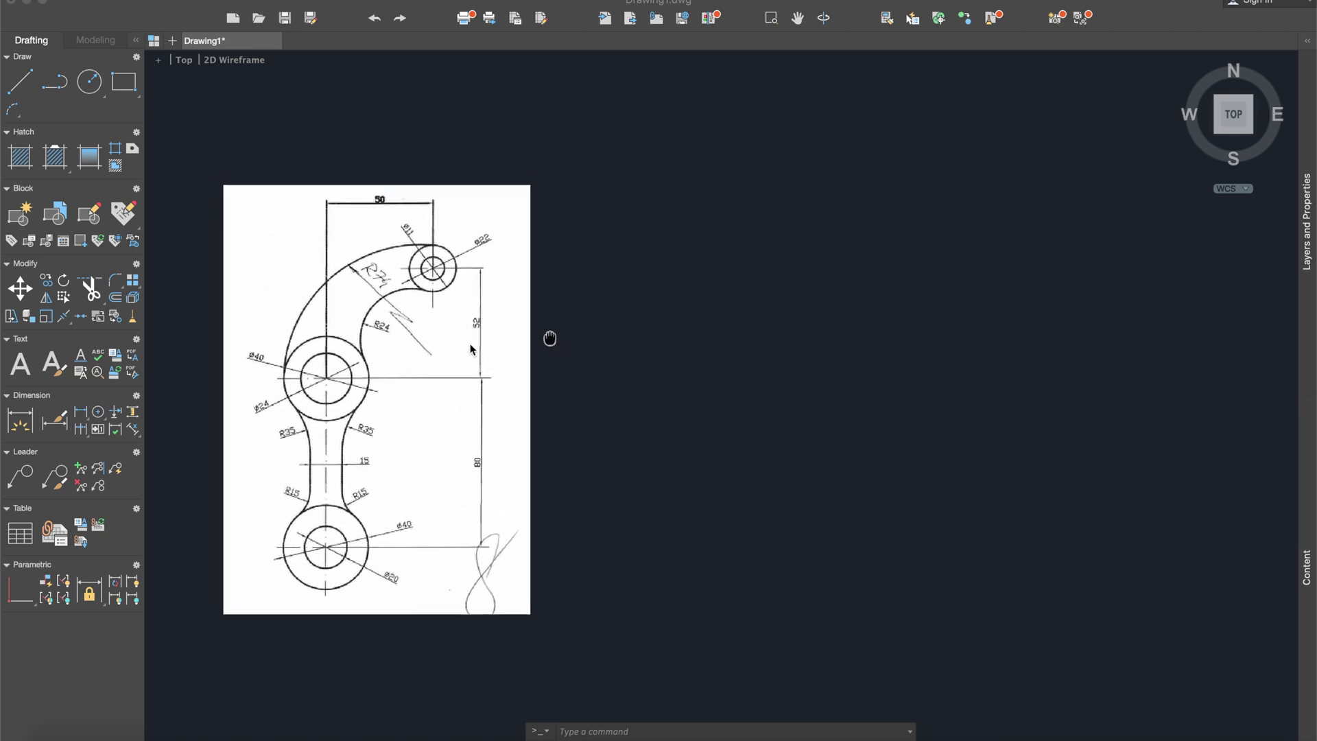
pyautogui.click(582, 364)
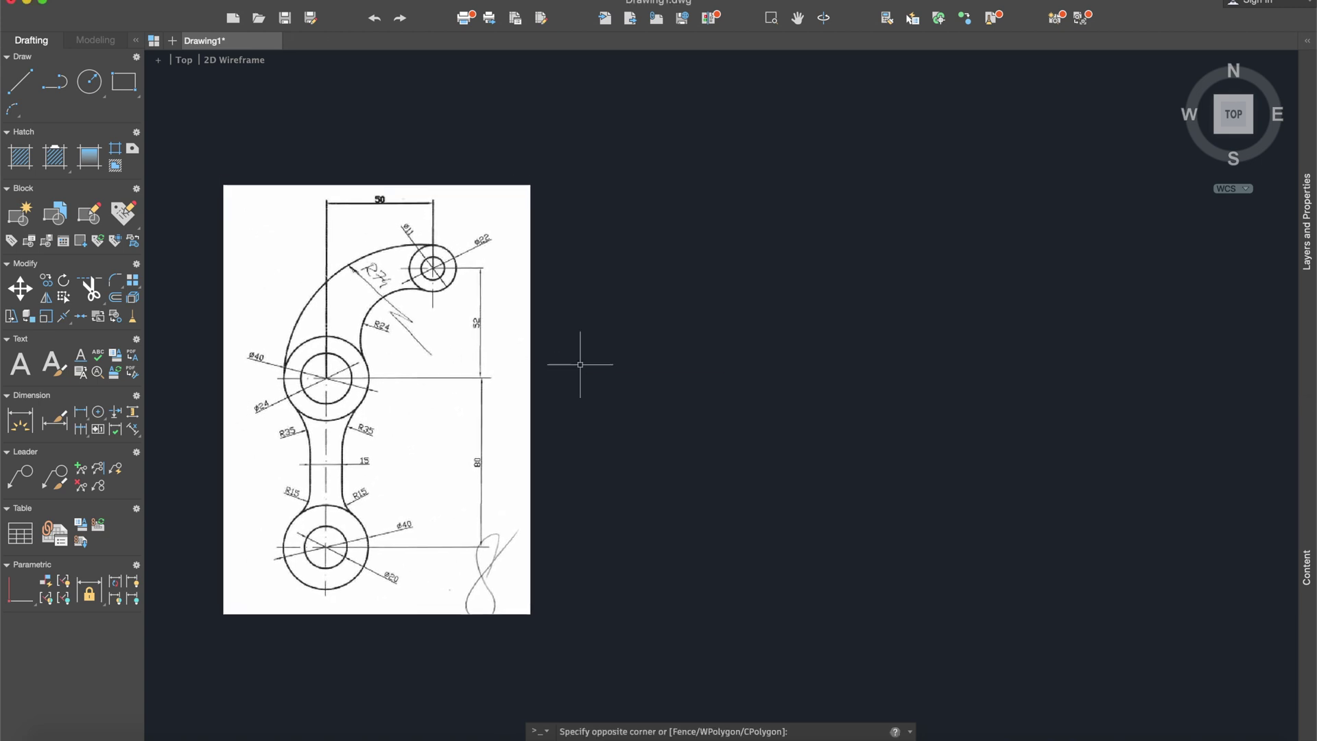
pyautogui.press('Escape')
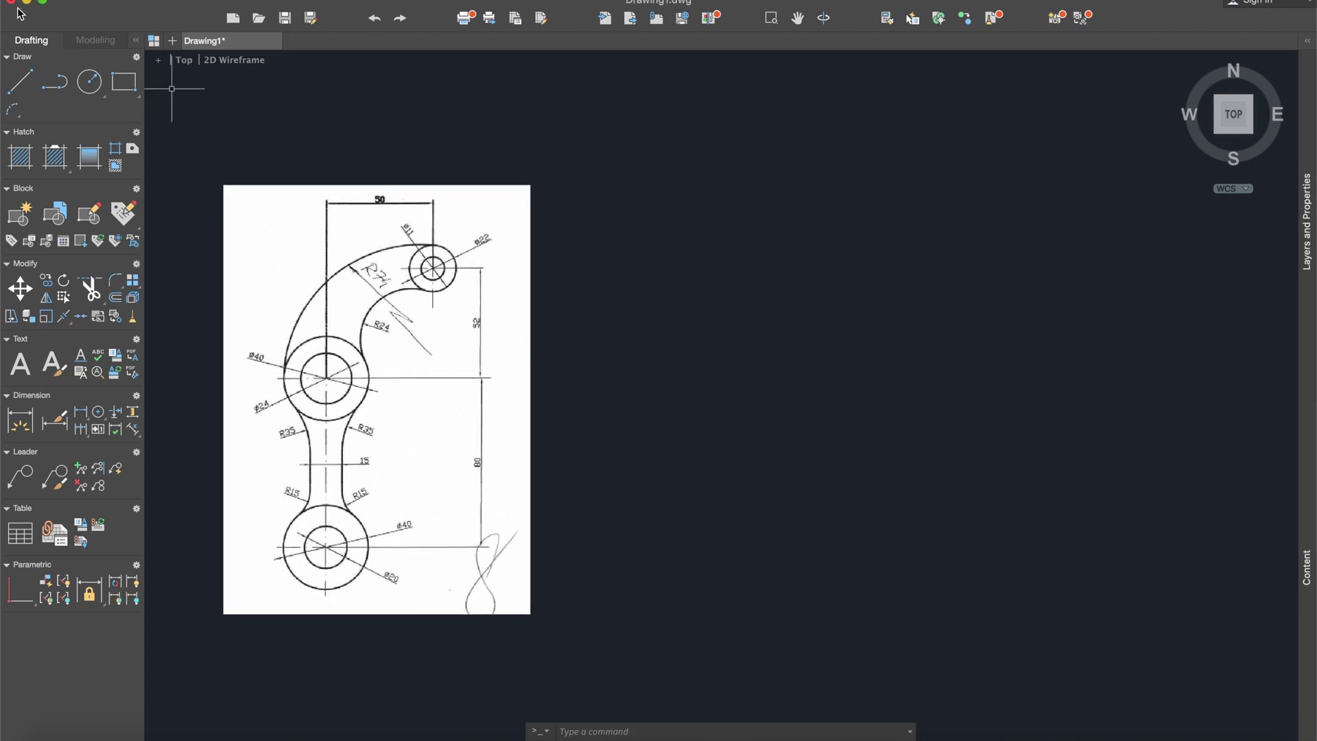
pyautogui.click(20, 81)
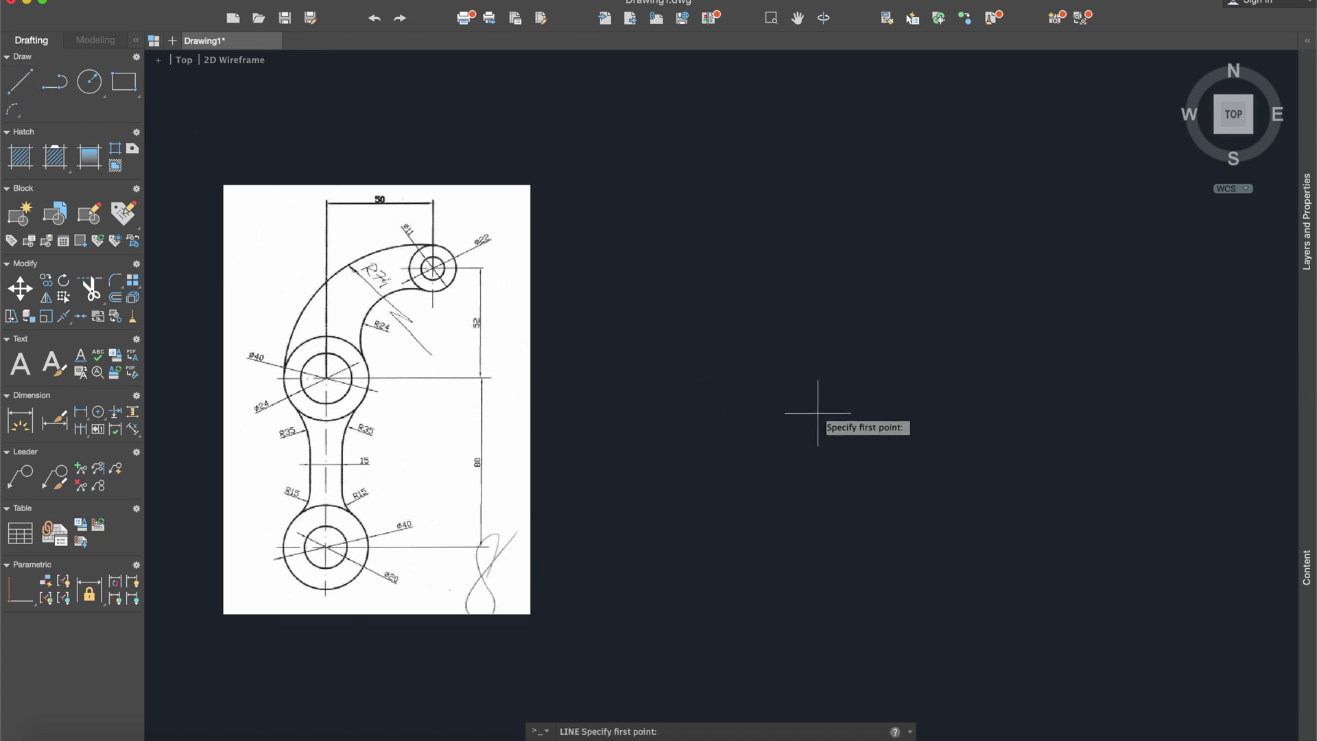
pyautogui.click(709, 368)
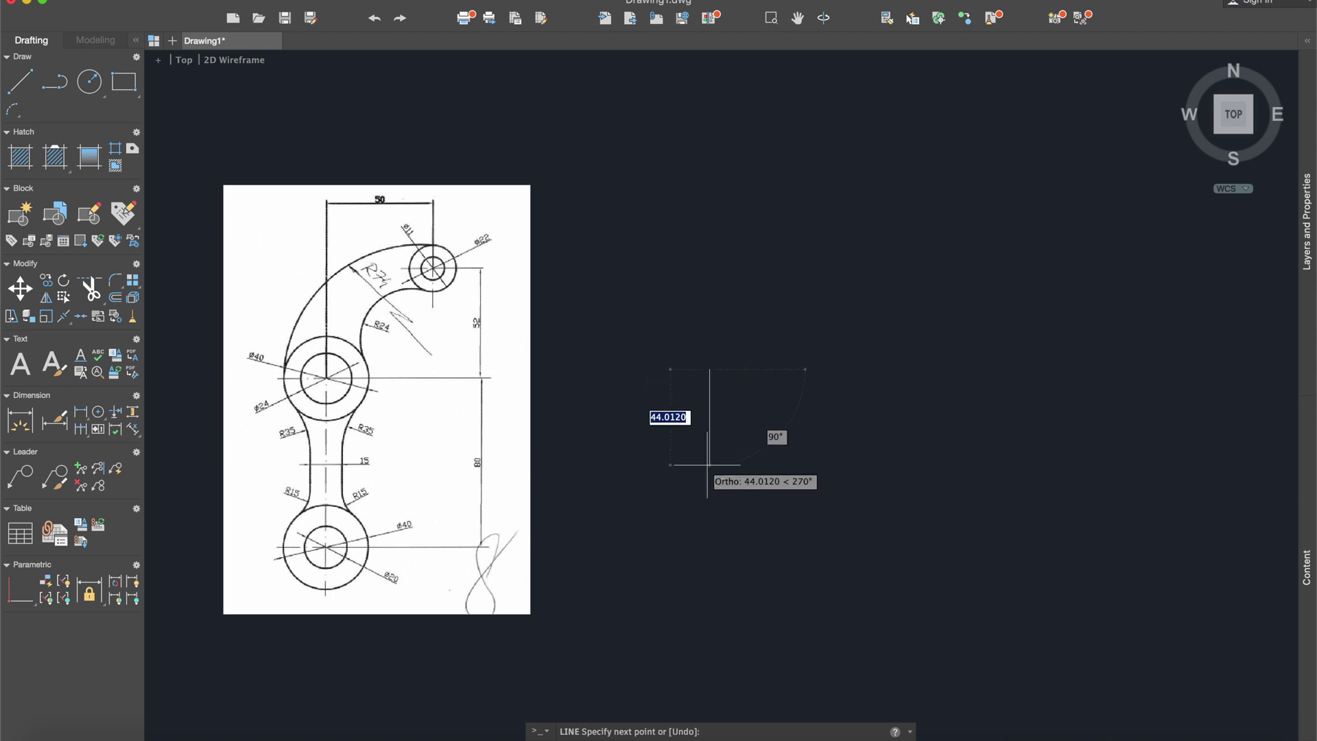
pyautogui.write('80')
pyautogui.press('Return')
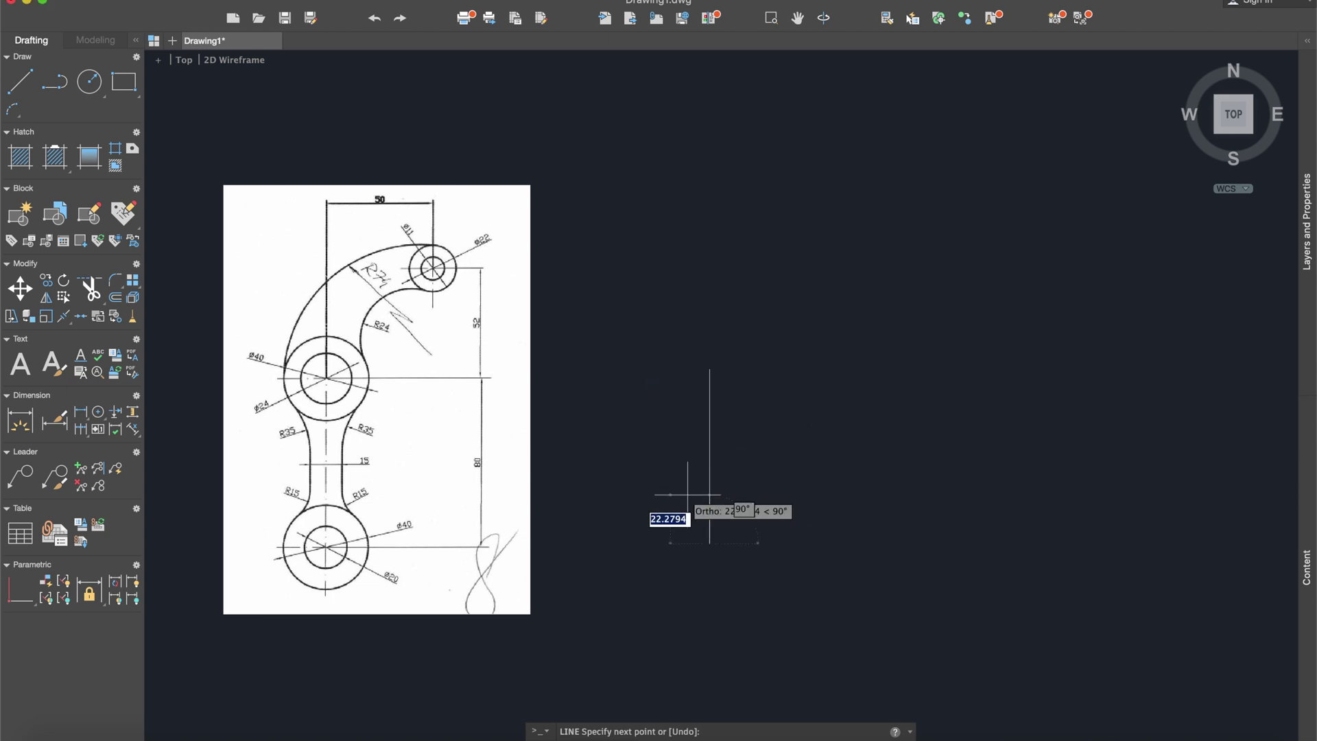
pyautogui.press('Return')
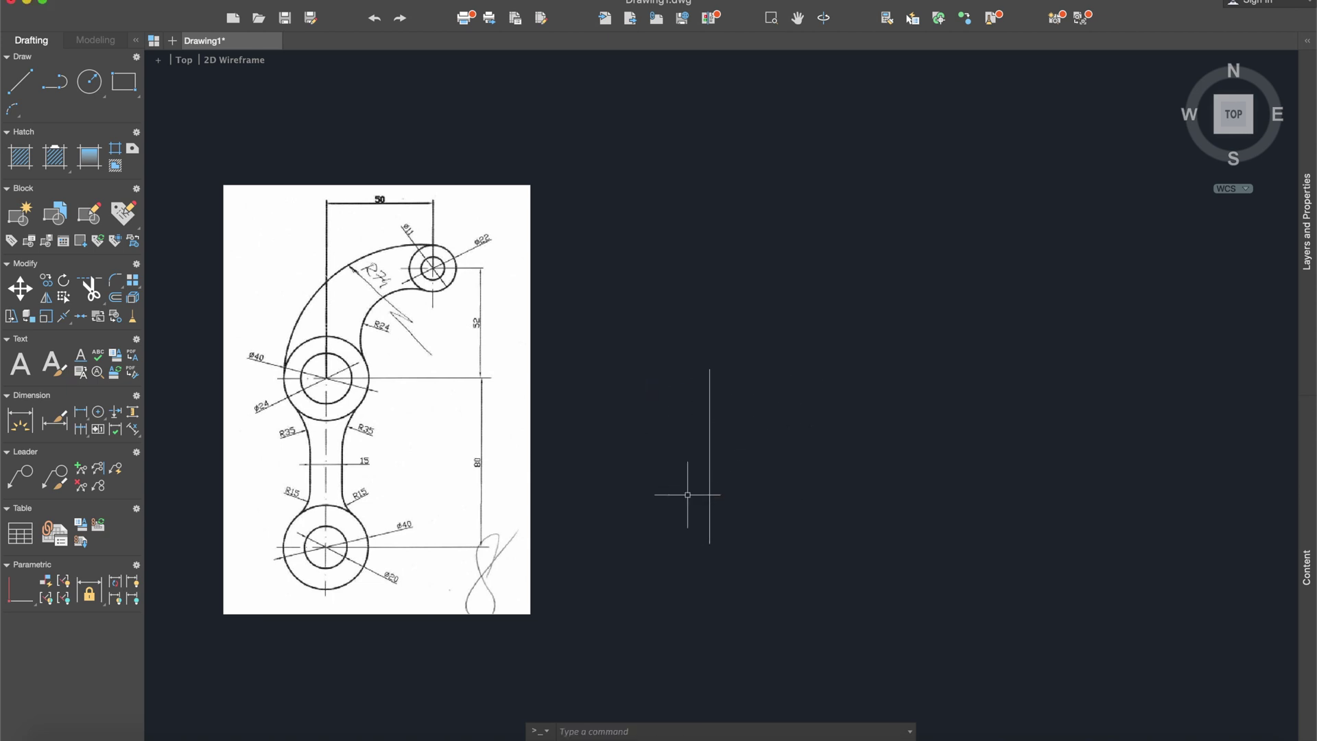
# Draw two concentric circles at the line's lower end, the inner one radius 10
pyautogui.click(90, 81)
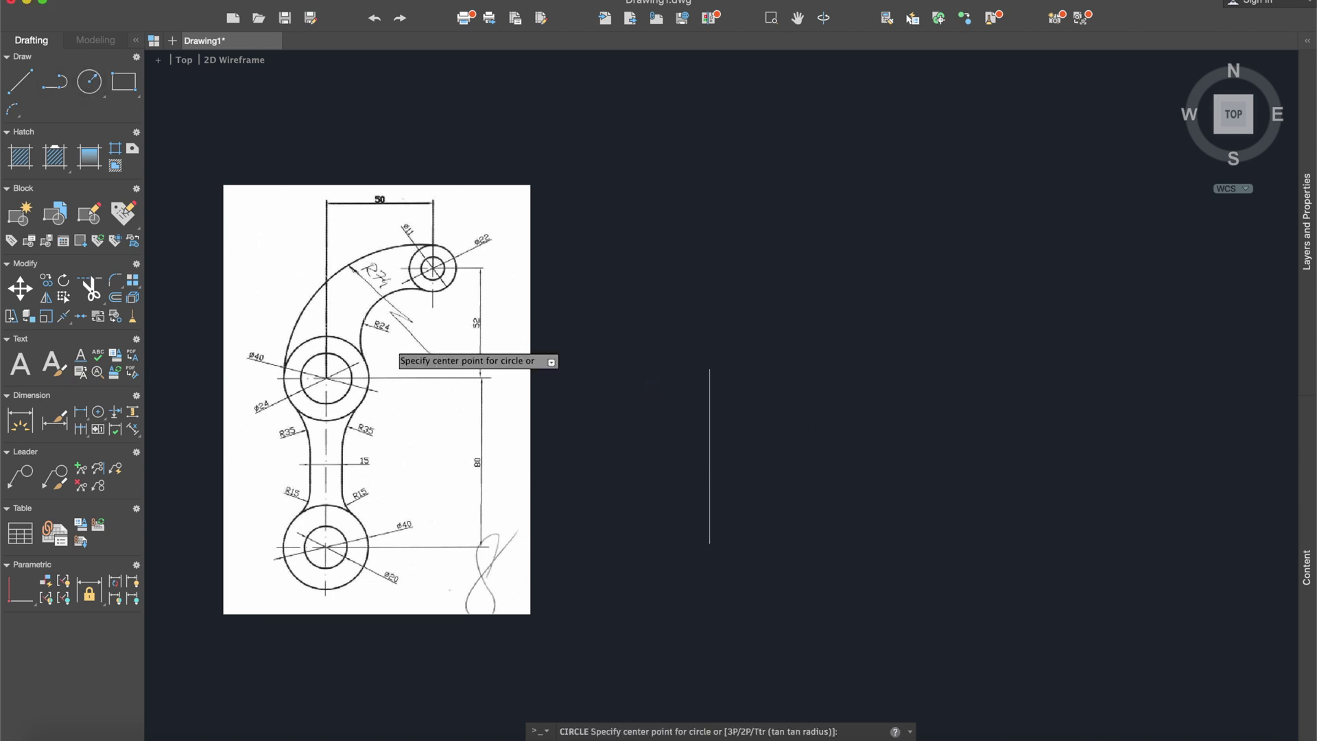
pyautogui.click(709, 543)
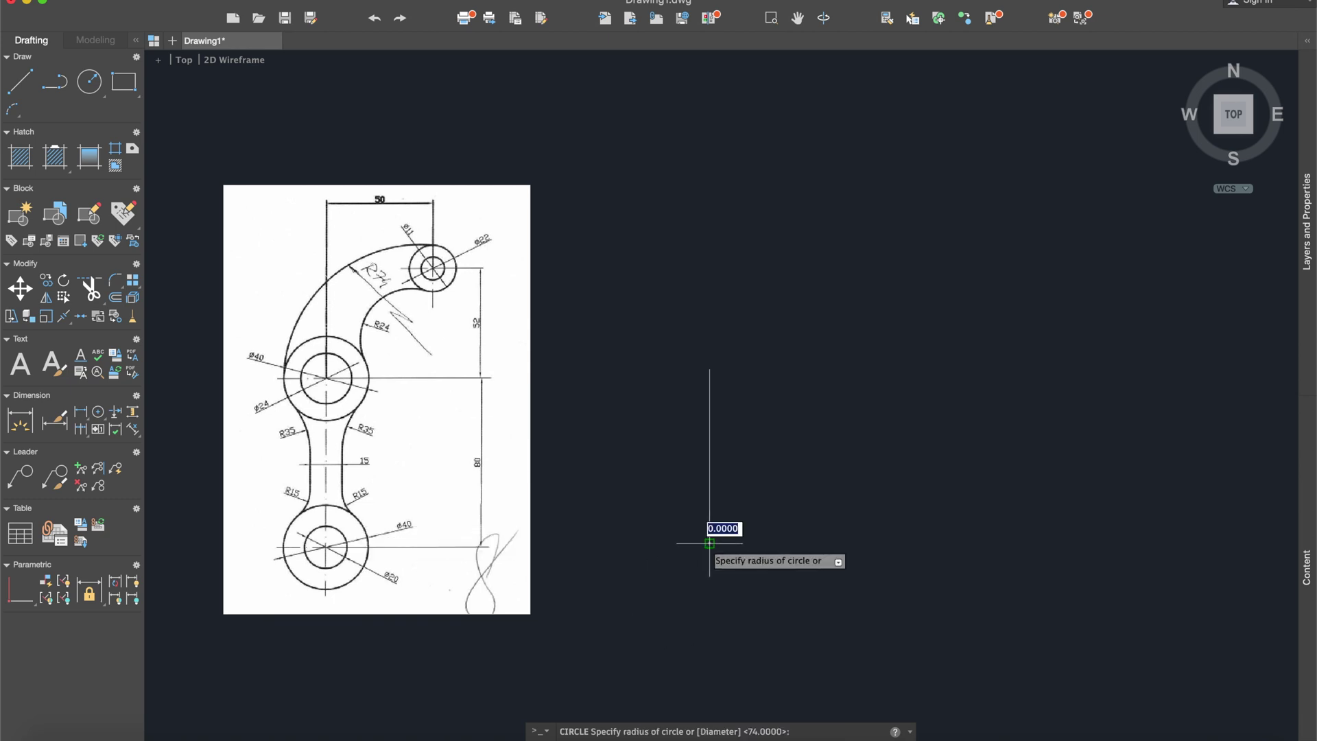
pyautogui.write('10')
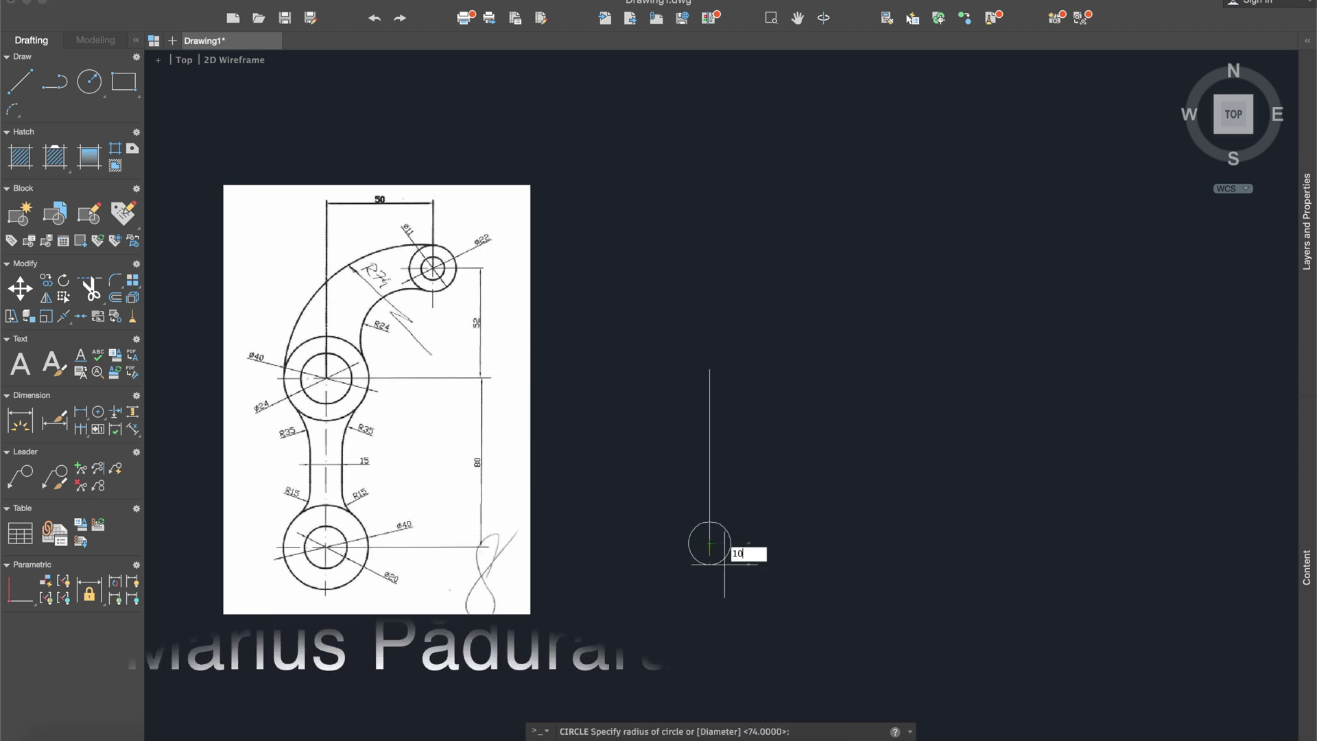
pyautogui.press('Return')
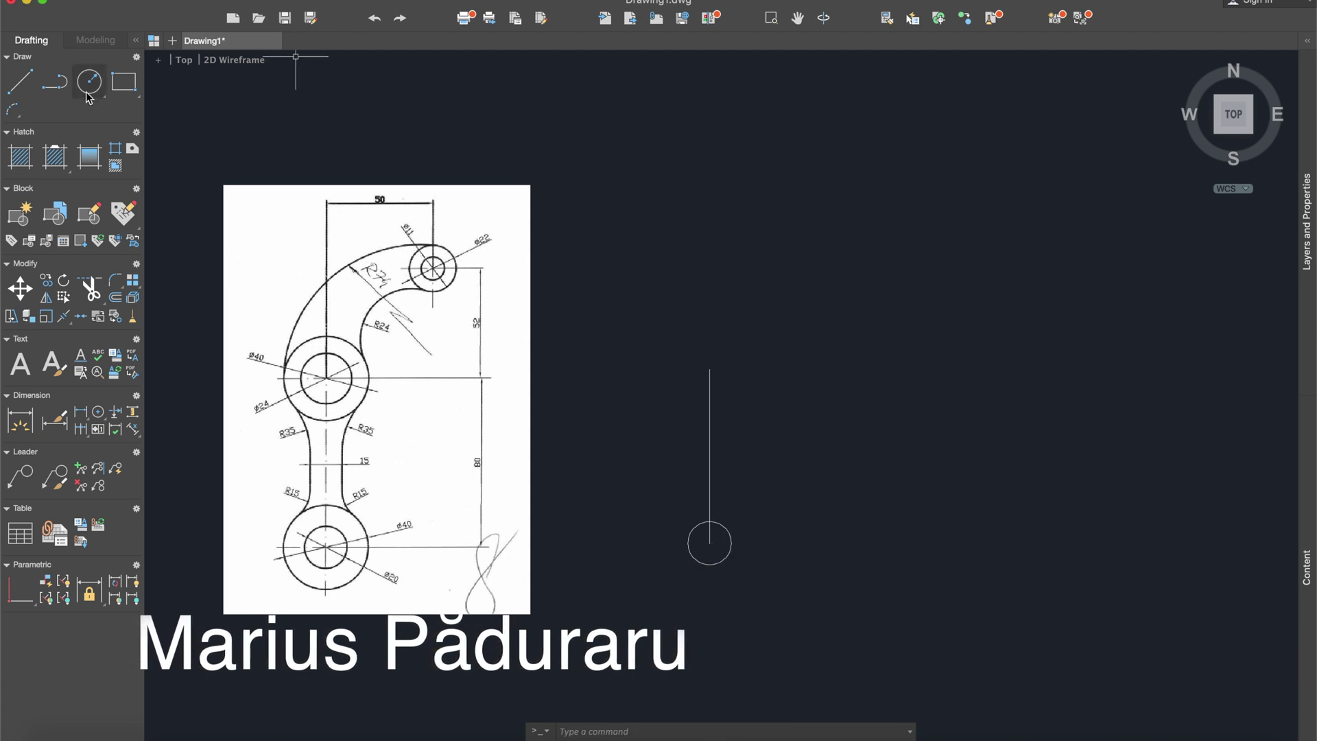
pyautogui.press('Return')
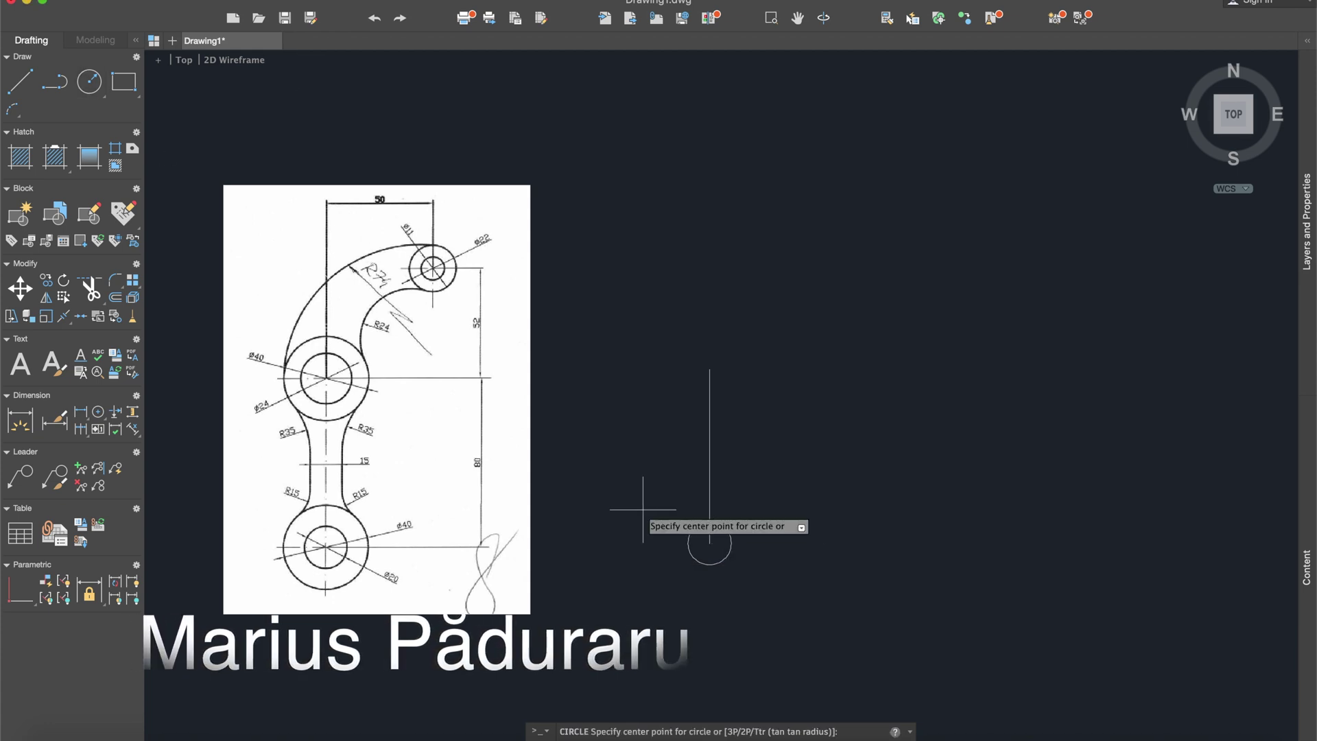
pyautogui.click(709, 543)
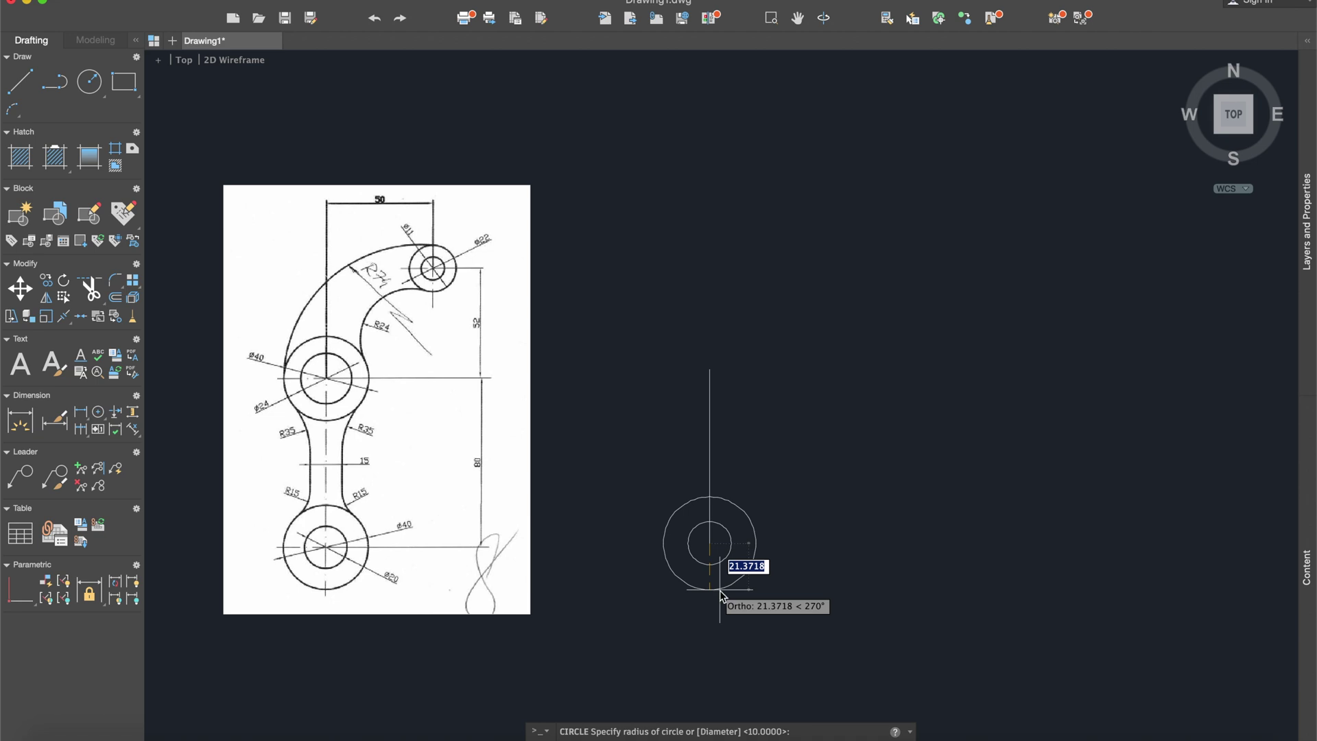
pyautogui.click(720, 588)
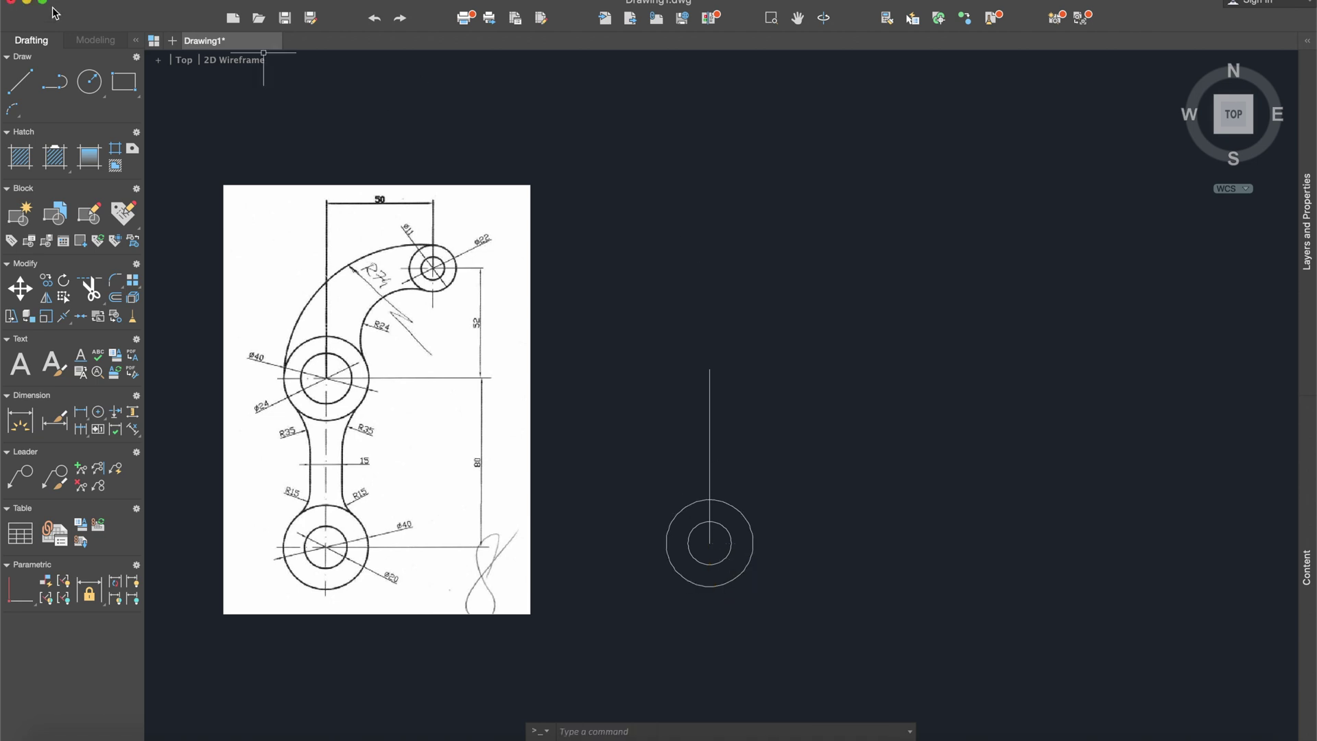
pyautogui.click(88, 82)
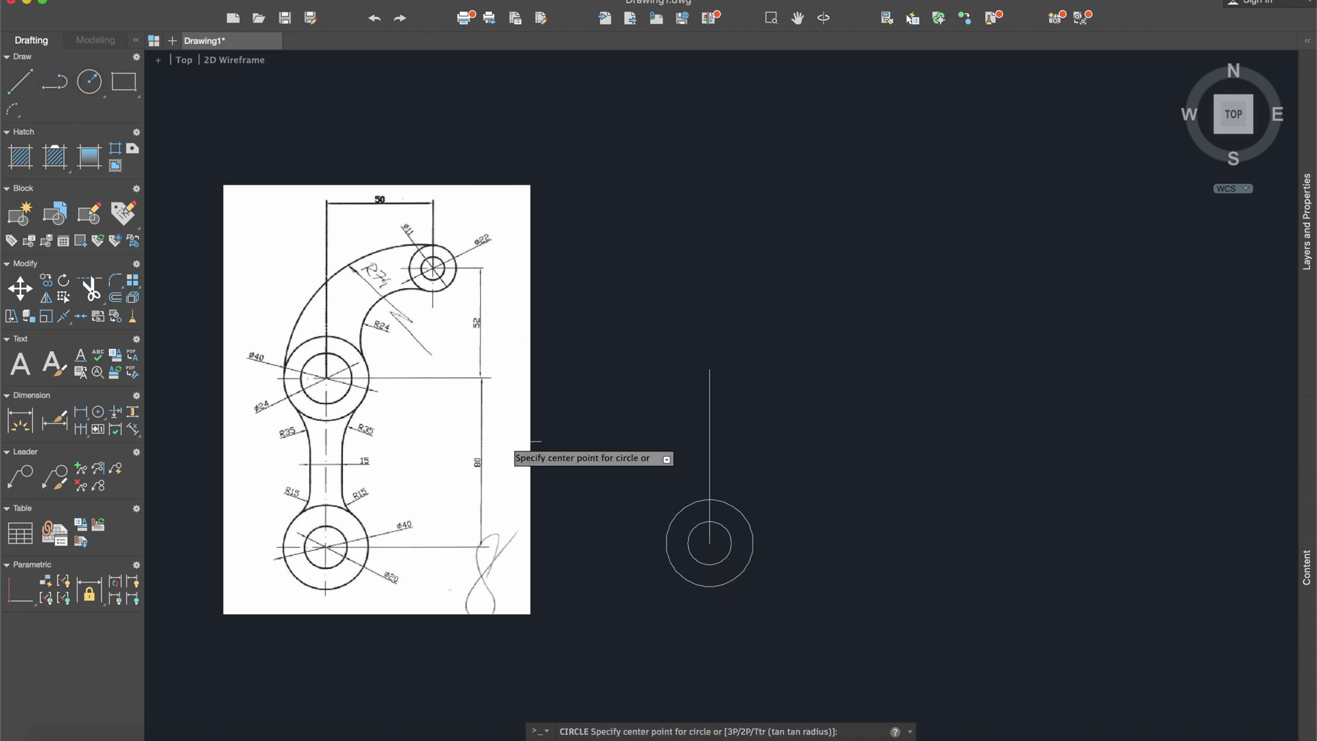
pyautogui.scroll(4, 329, 411)
# Draw concentric circles of radius 12 and 20 centred on the line's top endpoint
pyautogui.scroll(-2, 411, 428)
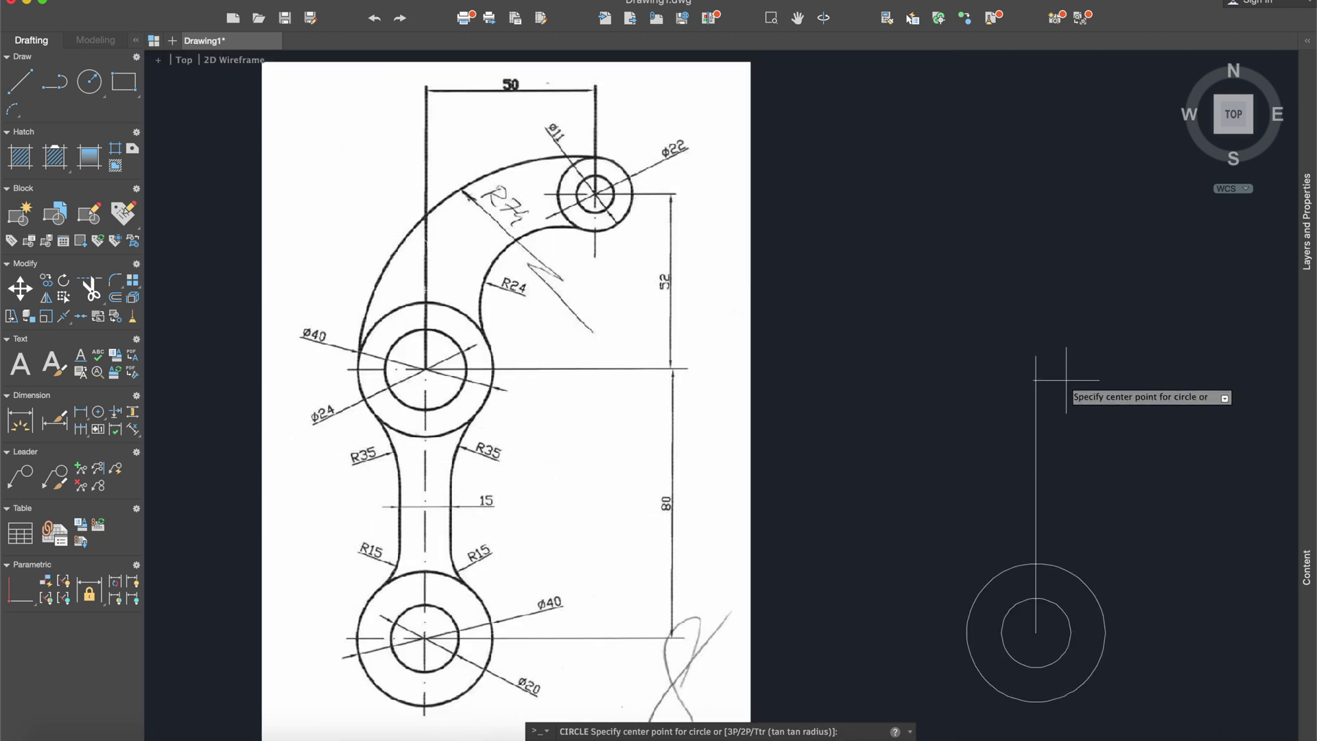
pyautogui.click(1036, 356)
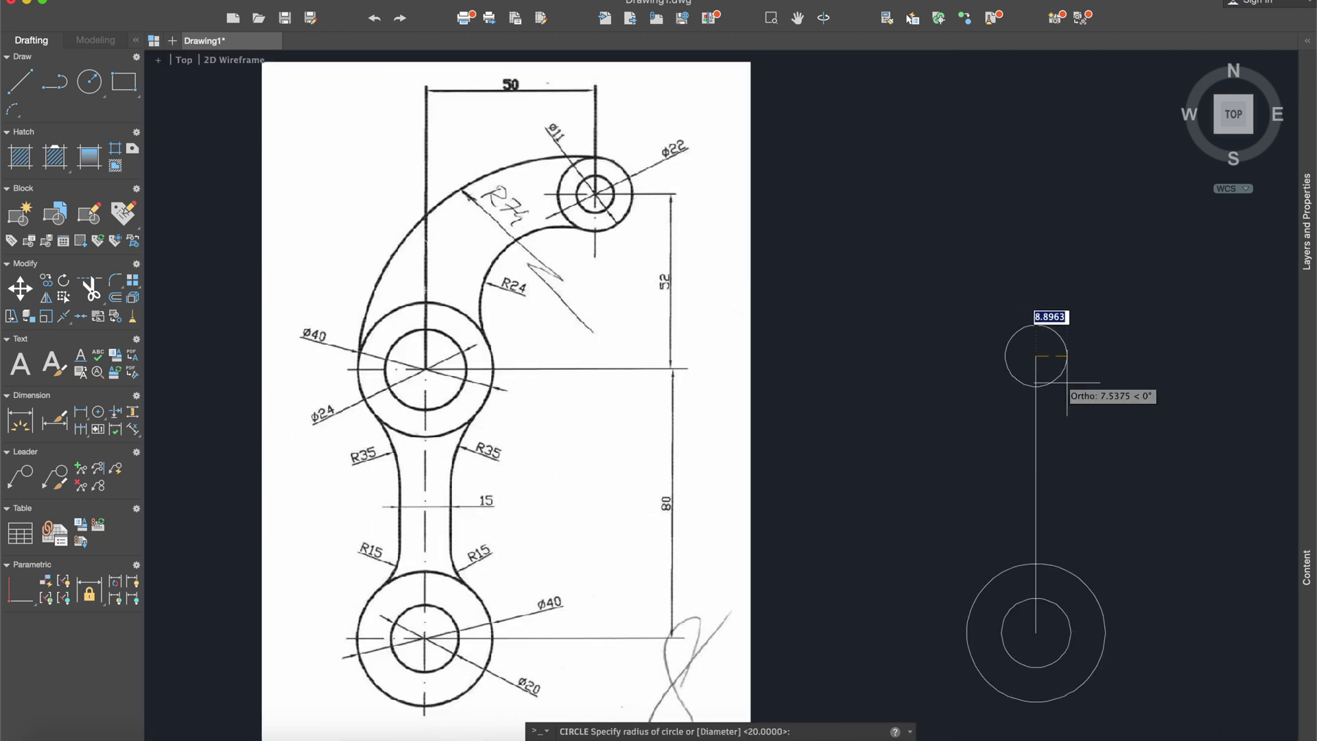
pyautogui.write('12')
pyautogui.press('Return')
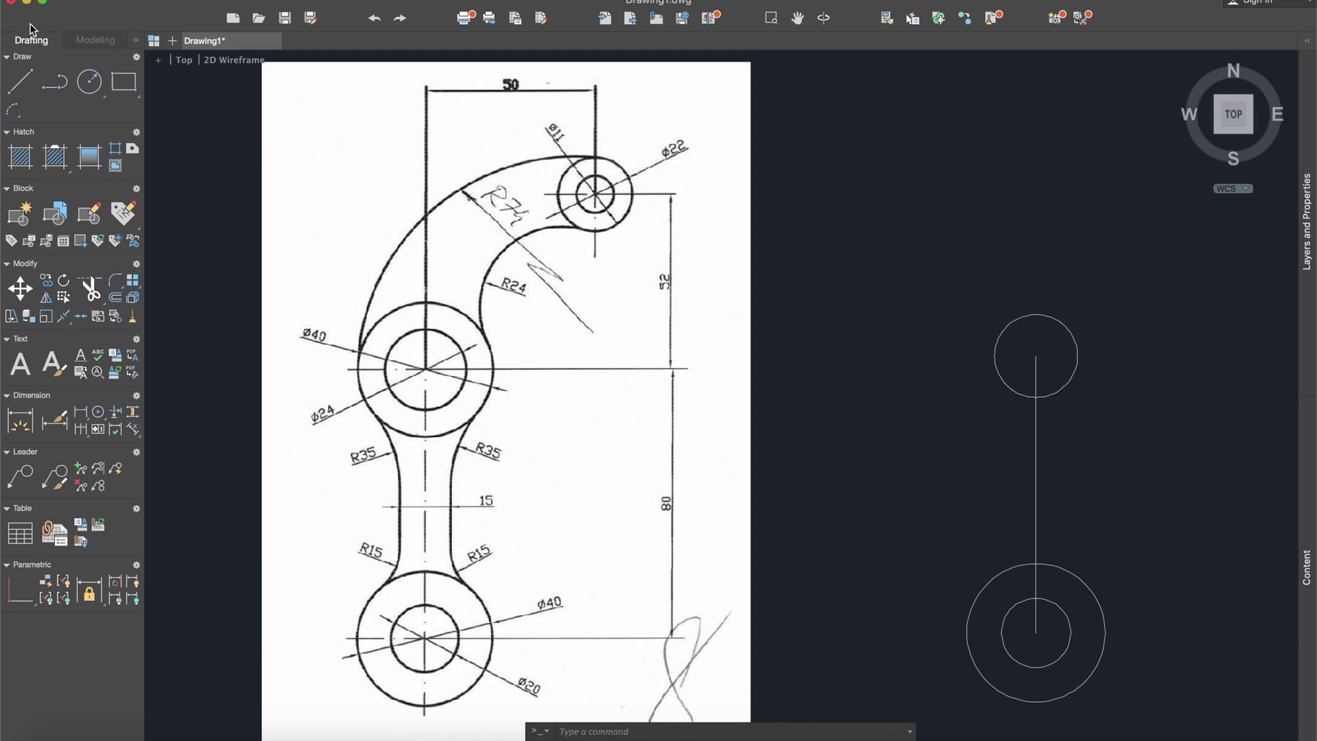
pyautogui.click(89, 82)
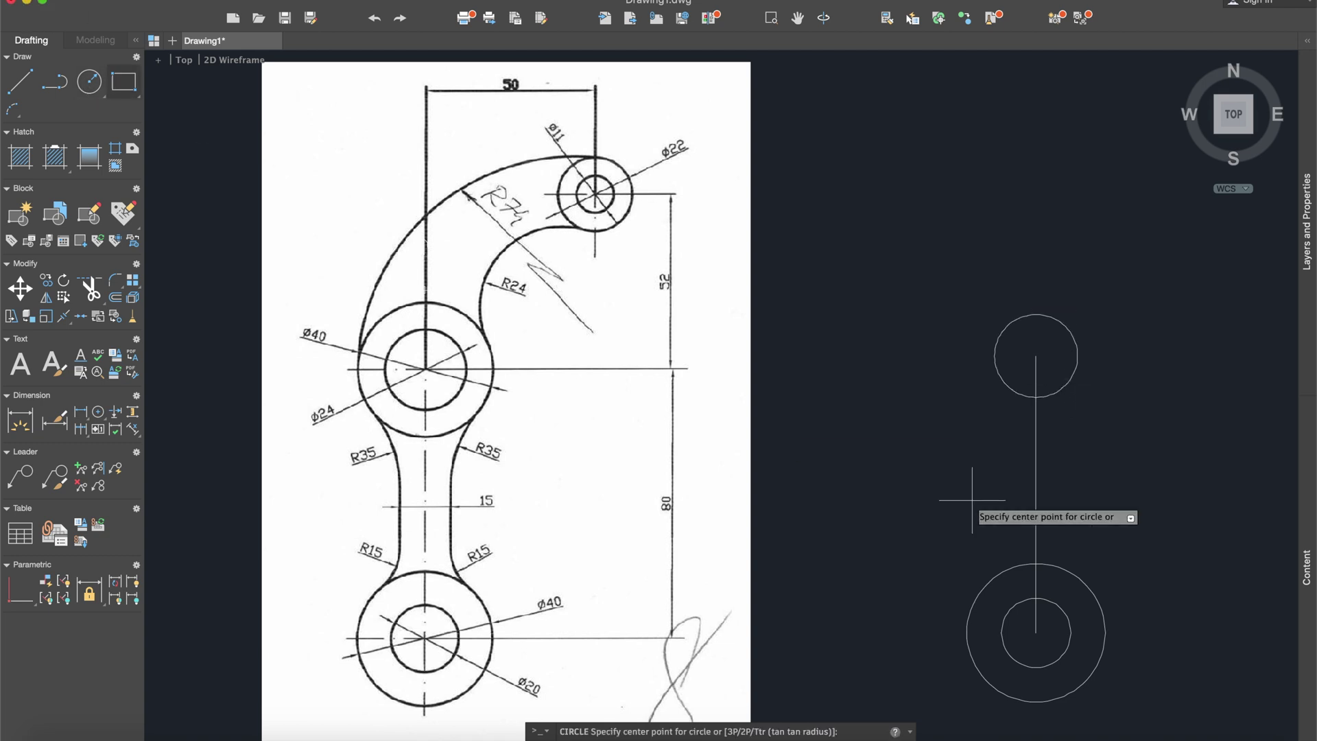
pyautogui.click(1036, 356)
pyautogui.write('20')
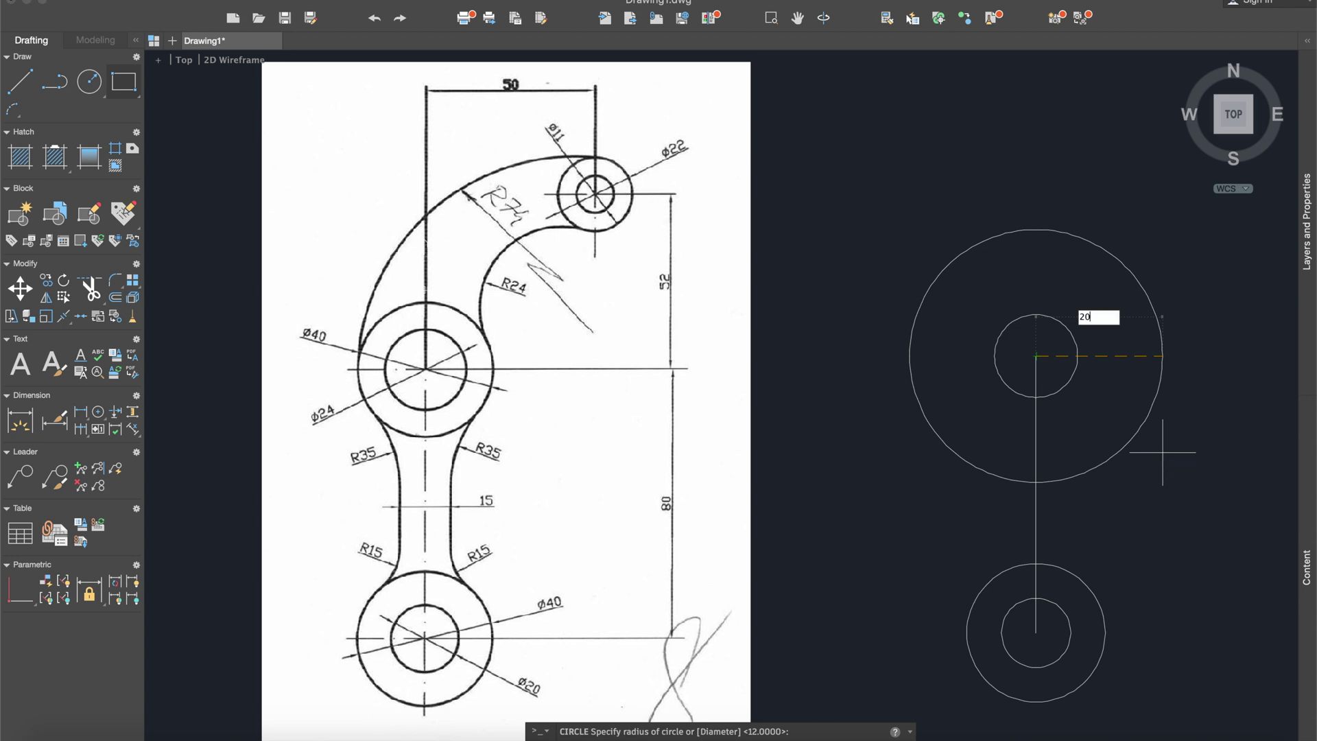
pyautogui.press('Return')
# Offset the vertical centre line 7.5 units to both the right and the left
pyautogui.write('off')
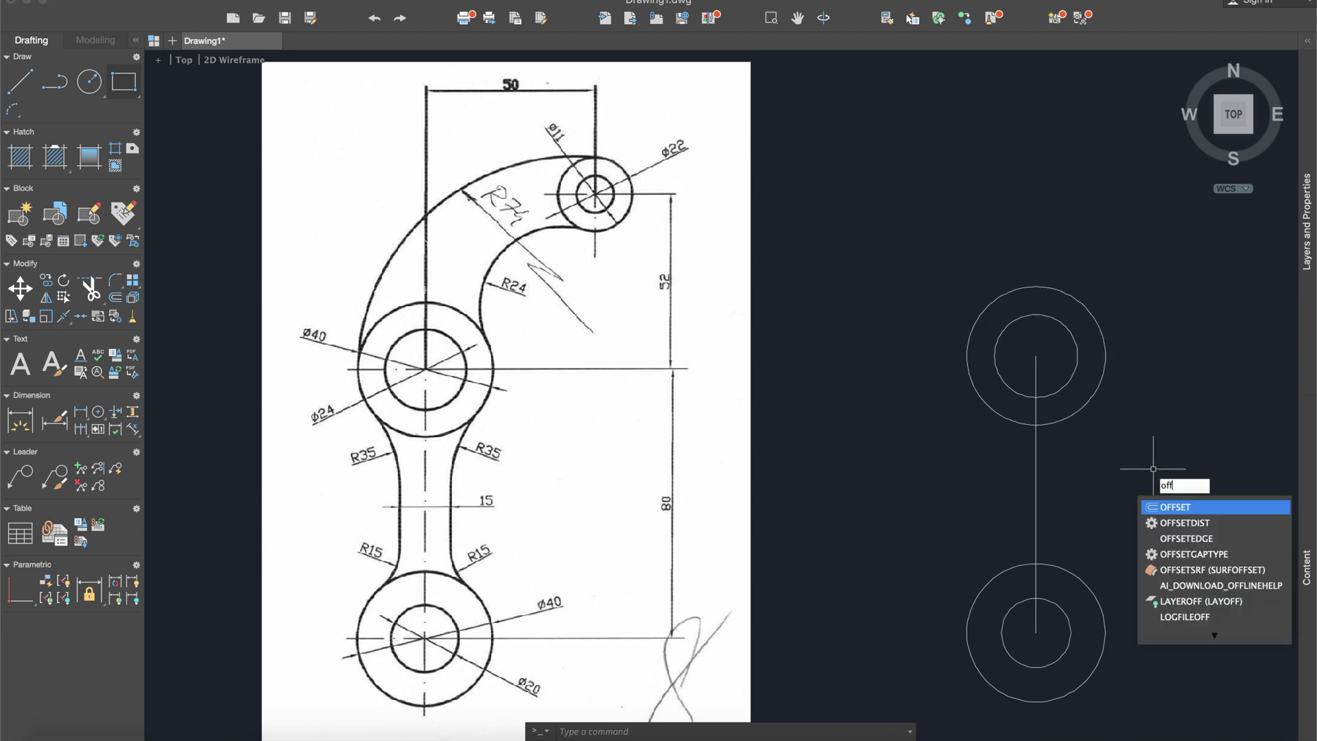
pyautogui.press('Escape')
pyautogui.write('o')
pyautogui.press('Return')
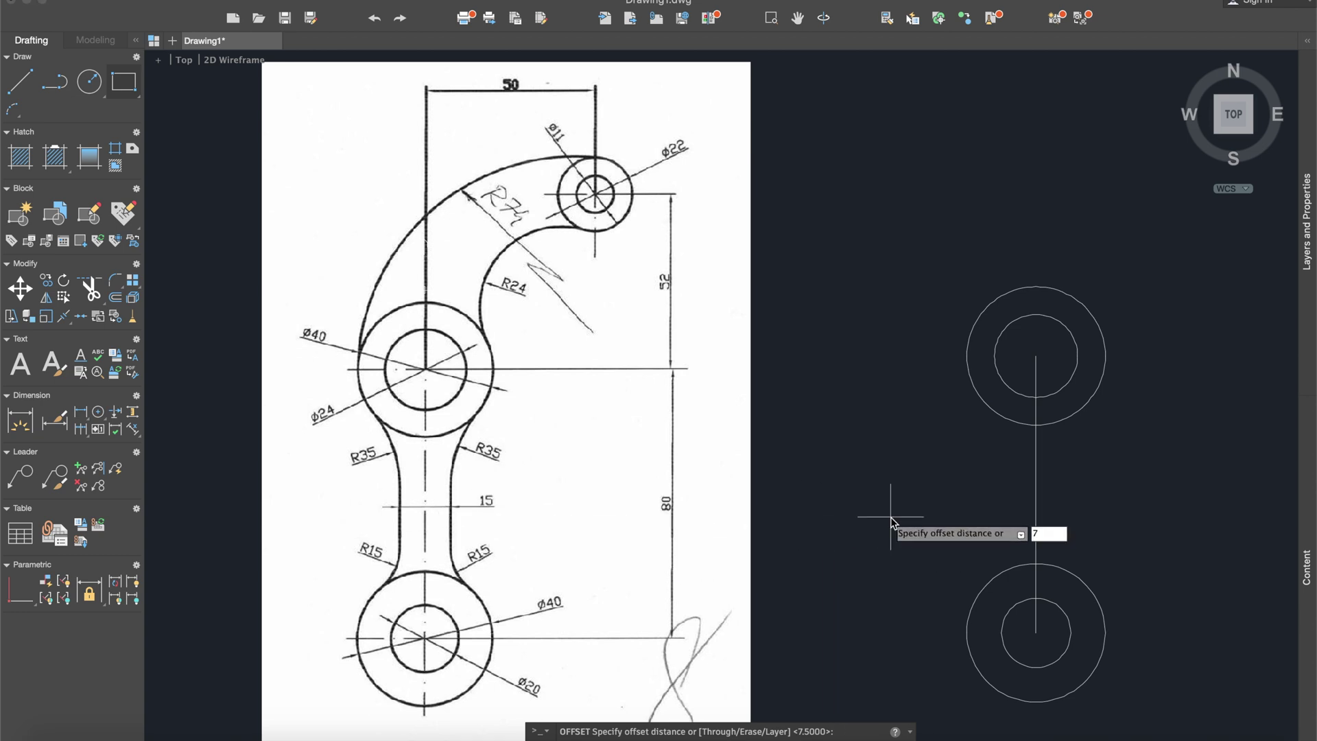
pyautogui.write('5')
pyautogui.press('Return')
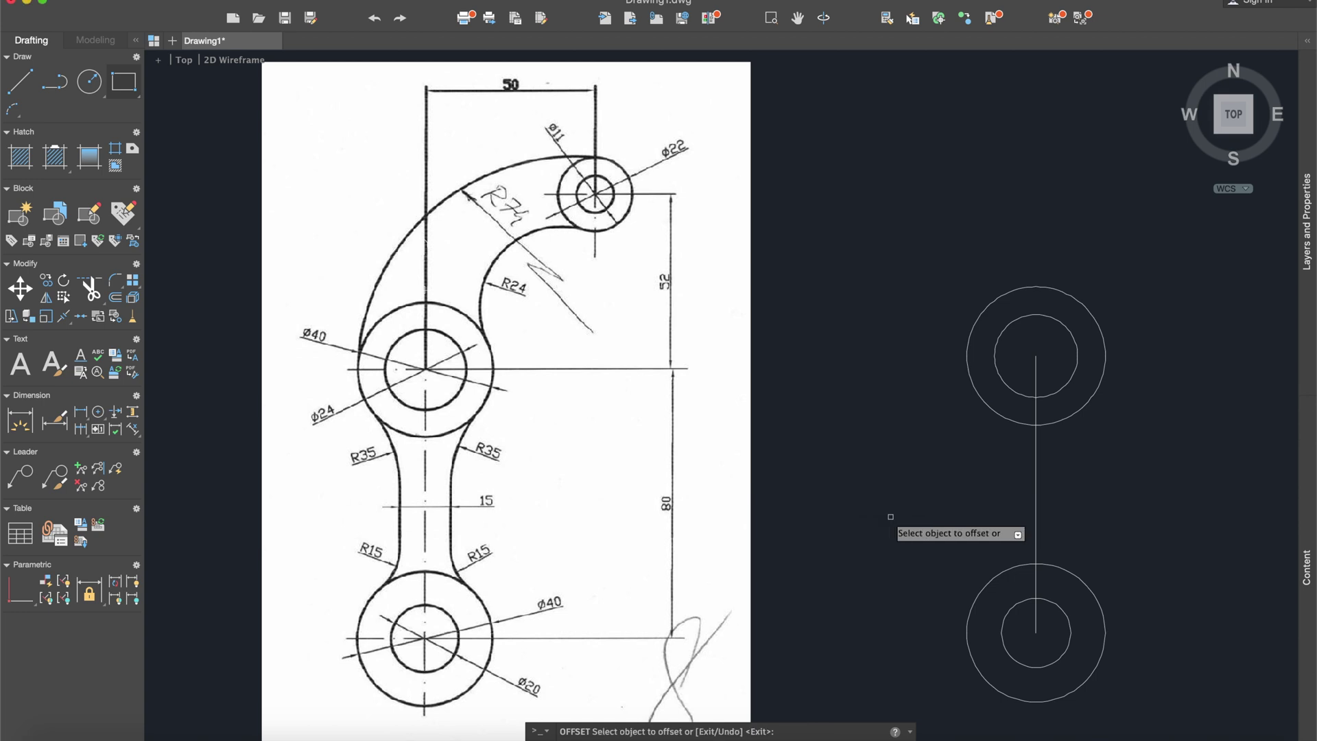
pyautogui.click(1035, 473)
pyautogui.click(1046, 473)
pyautogui.click(1035, 477)
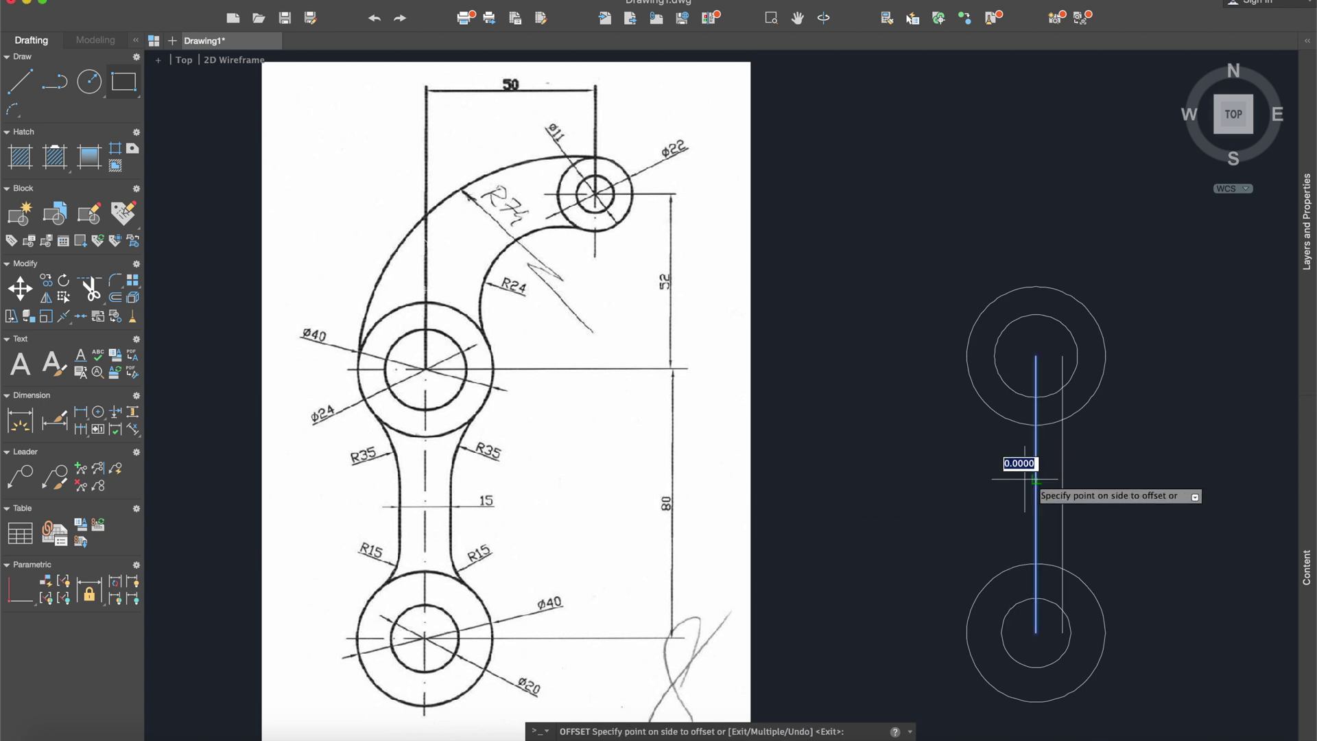
pyautogui.click(1009, 479)
pyautogui.press('Return')
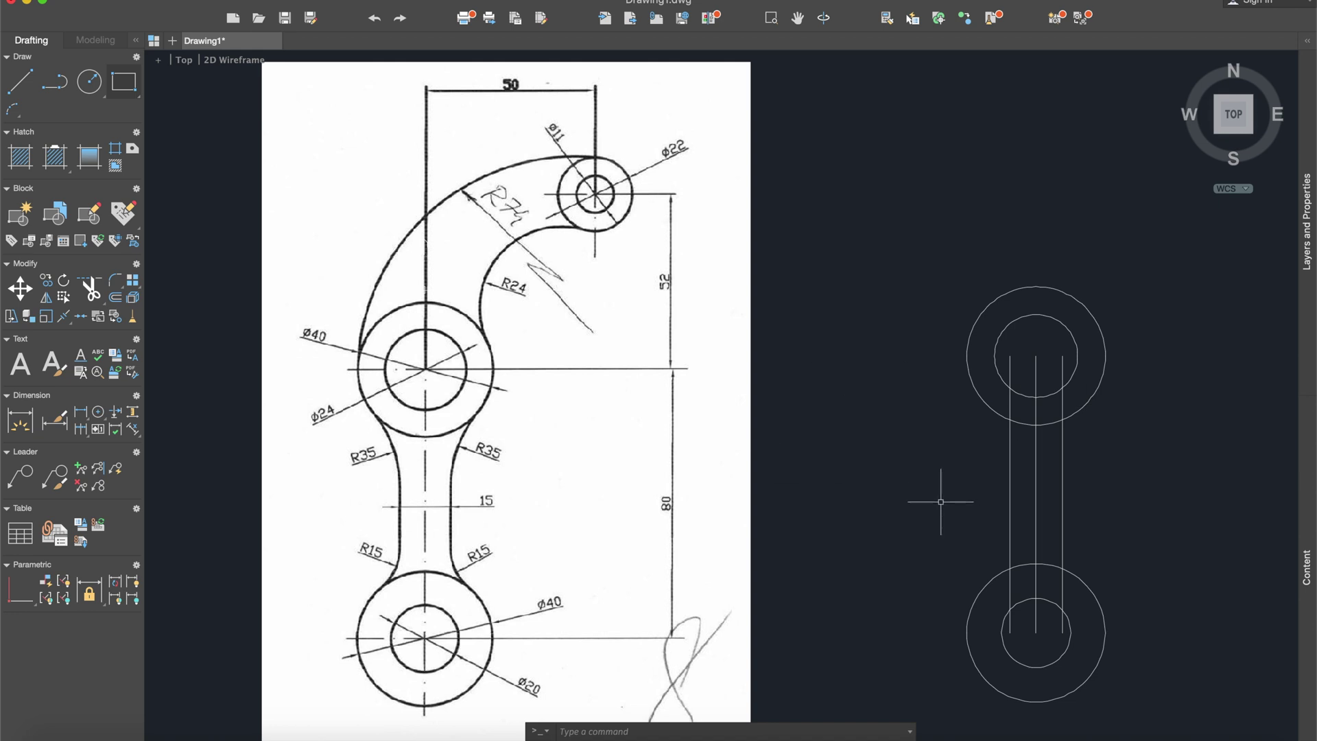
# Fillet the top outer circle into the left neck line with radius 35
pyautogui.write('fillet')
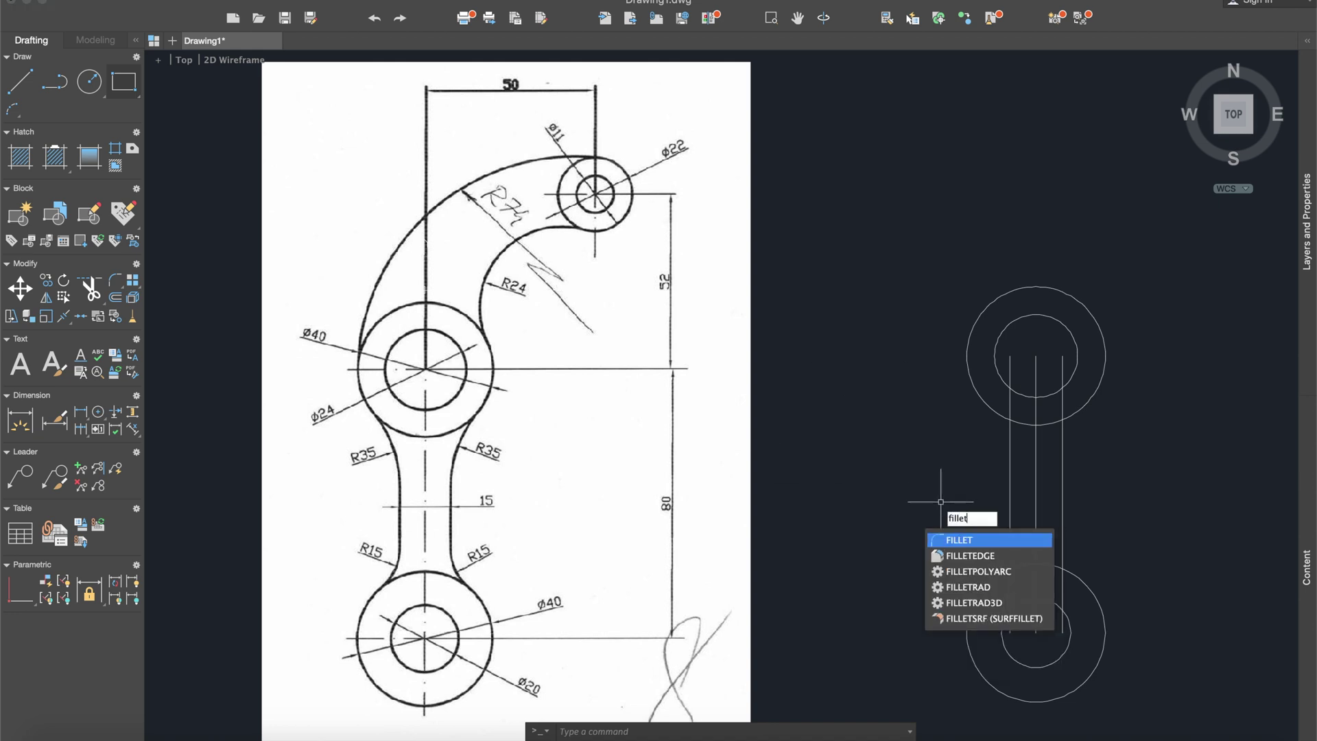
pyautogui.press('Return')
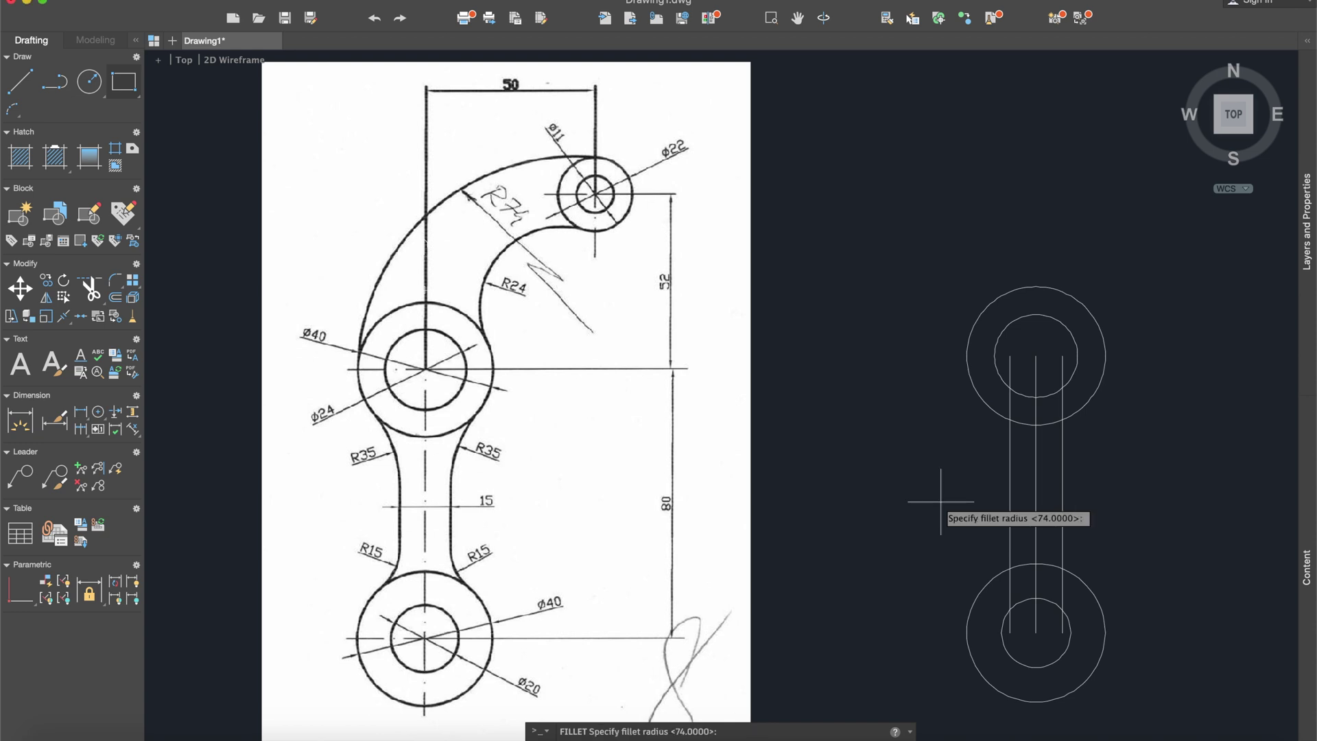
pyautogui.write('35')
pyautogui.press('Return')
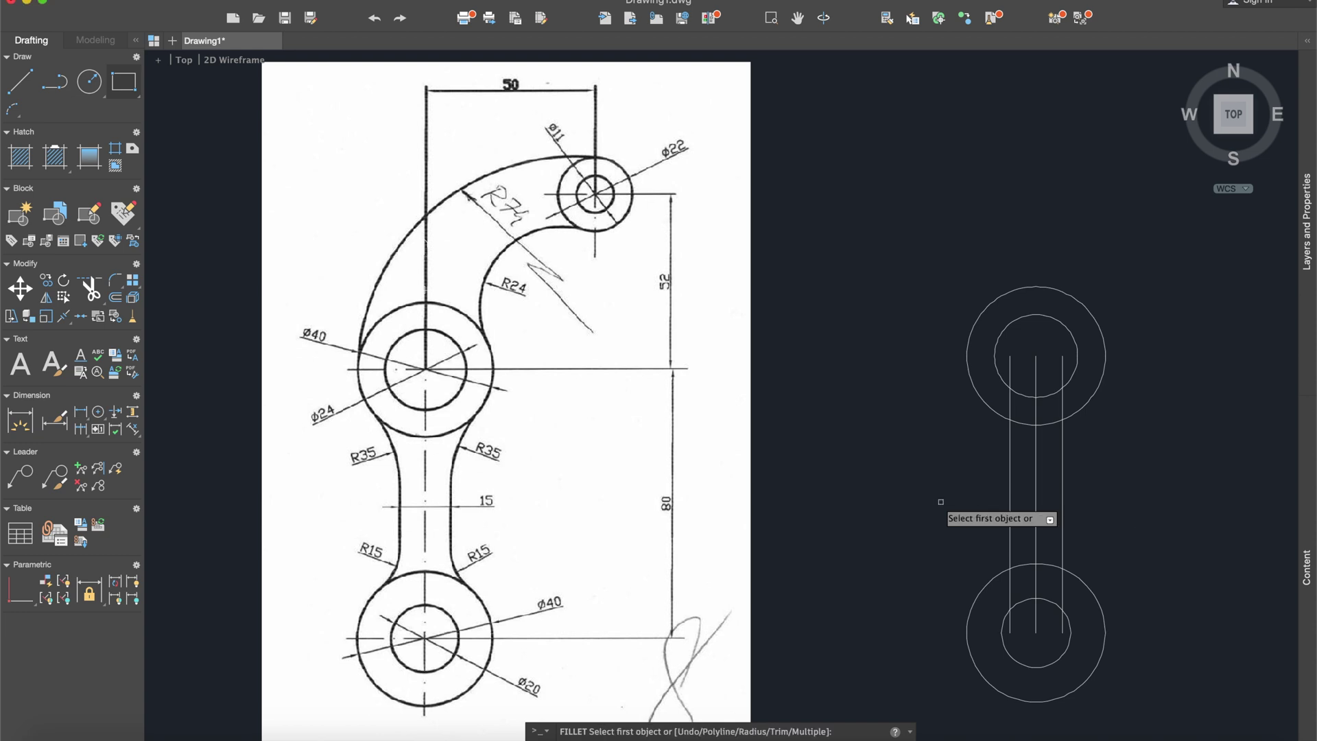
pyautogui.click(985, 405)
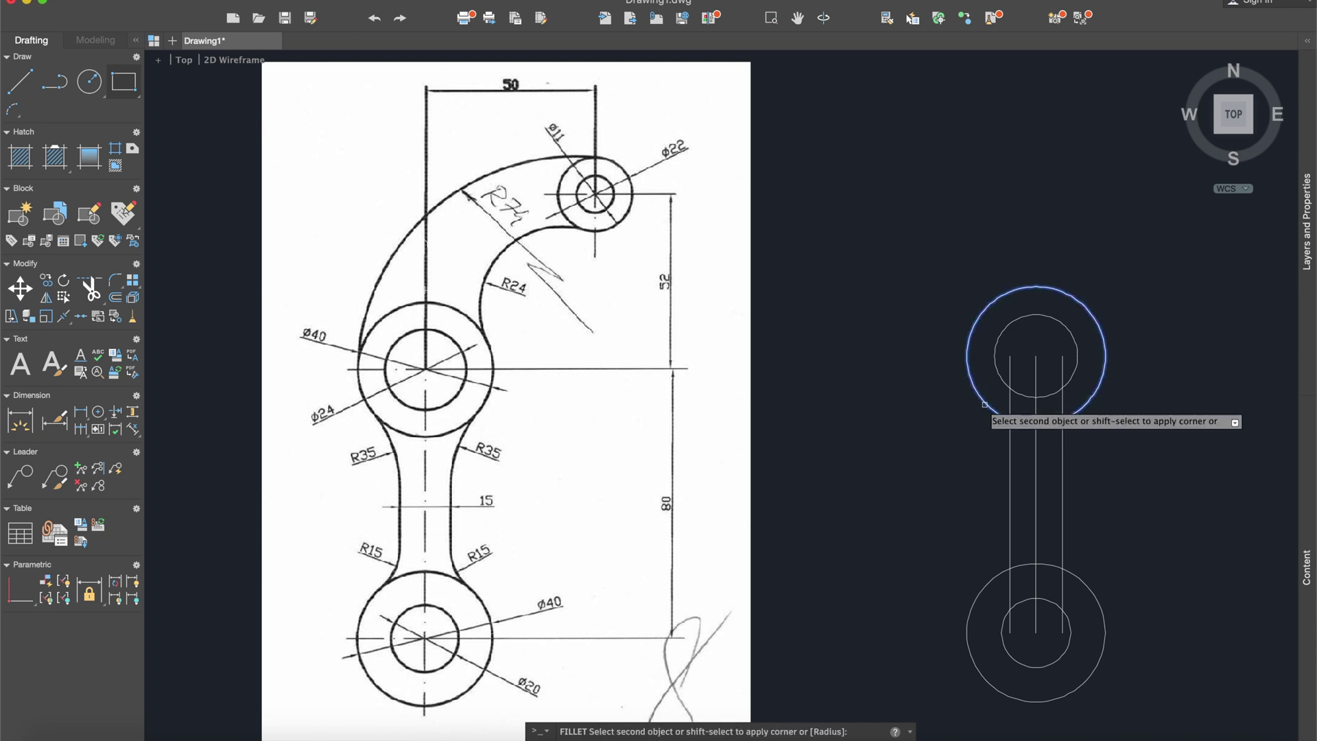
pyautogui.click(1009, 449)
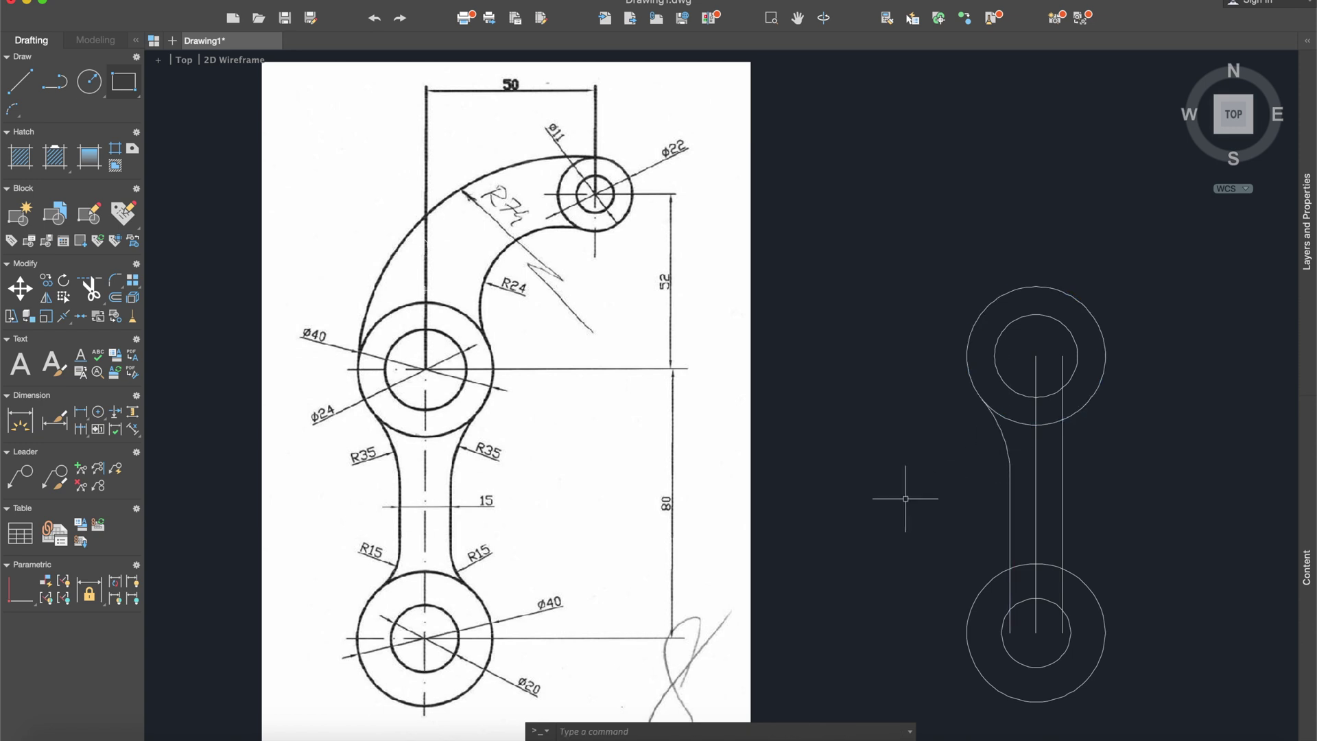
# Fillet the top outer circle into the right neck line with radius 35
pyautogui.write('fillet')
pyautogui.press('Return')
pyautogui.write('r')
pyautogui.press('Return')
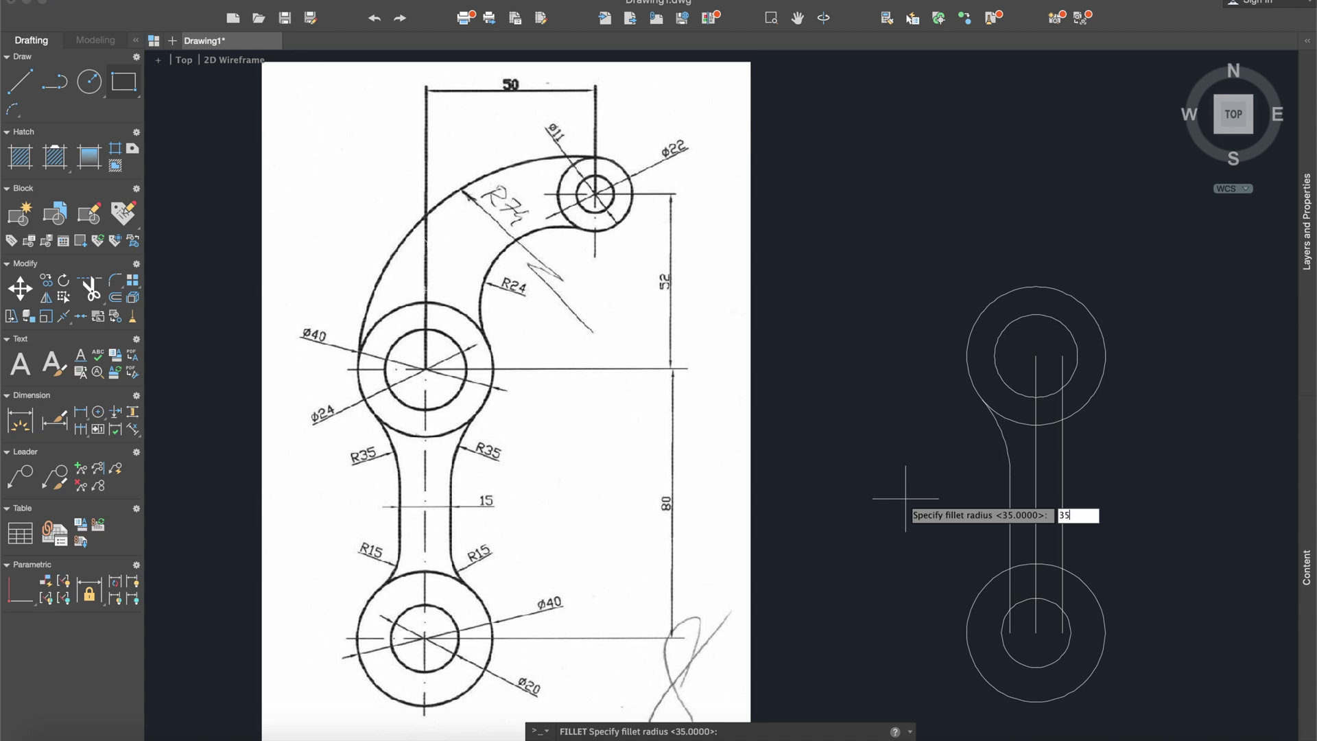
pyautogui.write('35')
pyautogui.press('Return')
pyautogui.click(1083, 411)
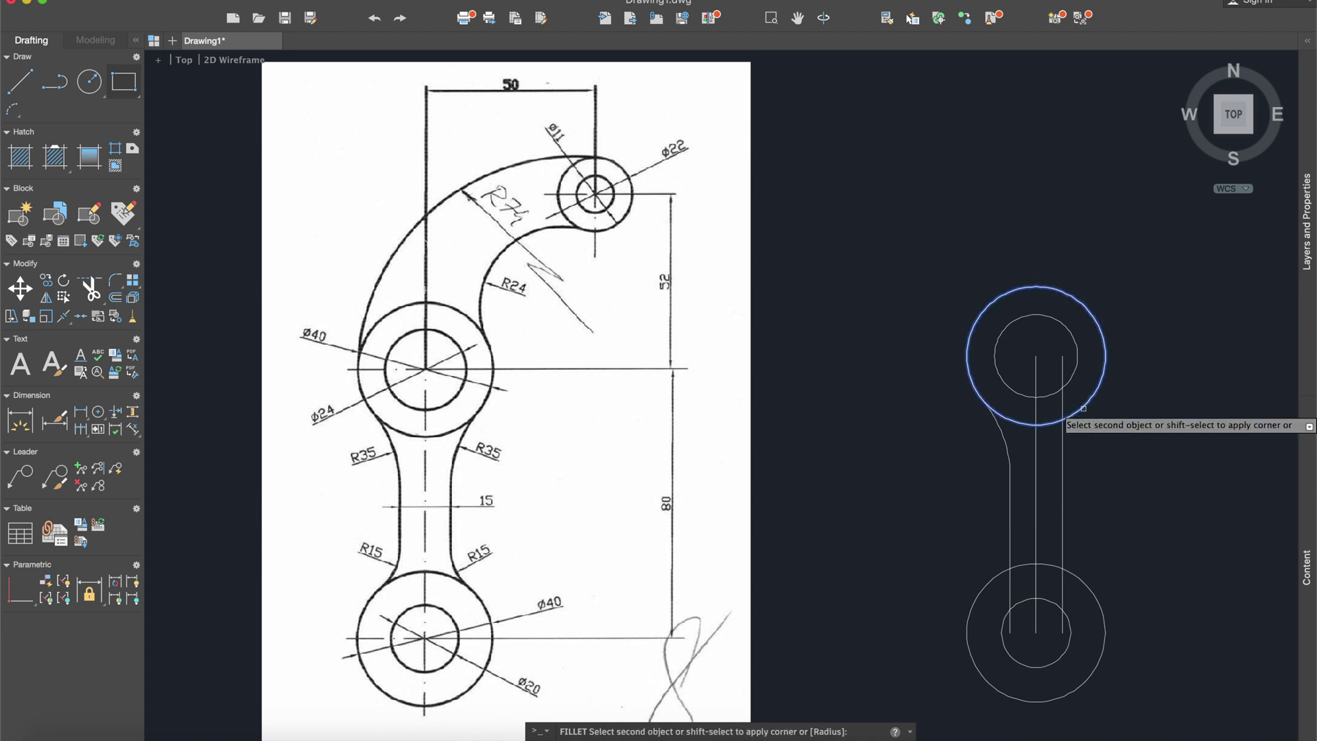
pyautogui.click(1063, 462)
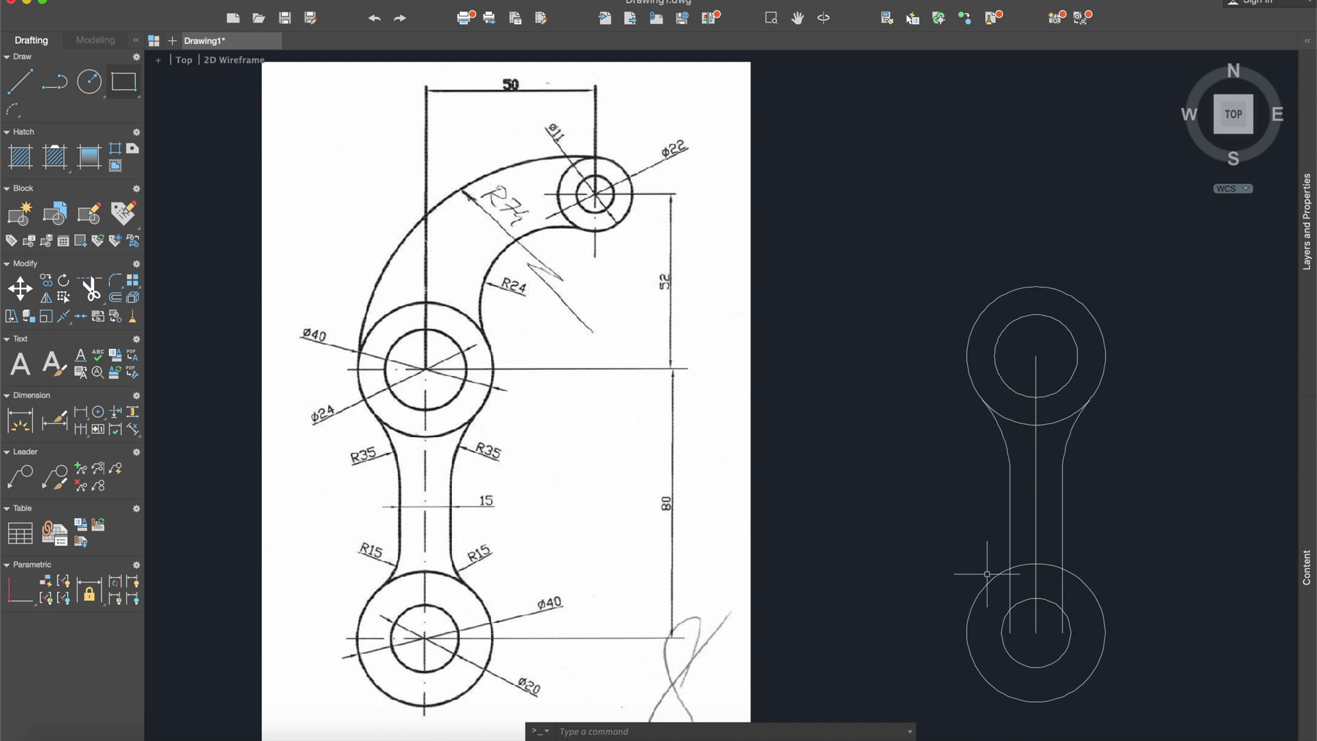
# Blend the left neck line into the lower outer circle with an R15 fillet
pyautogui.write('fillet')
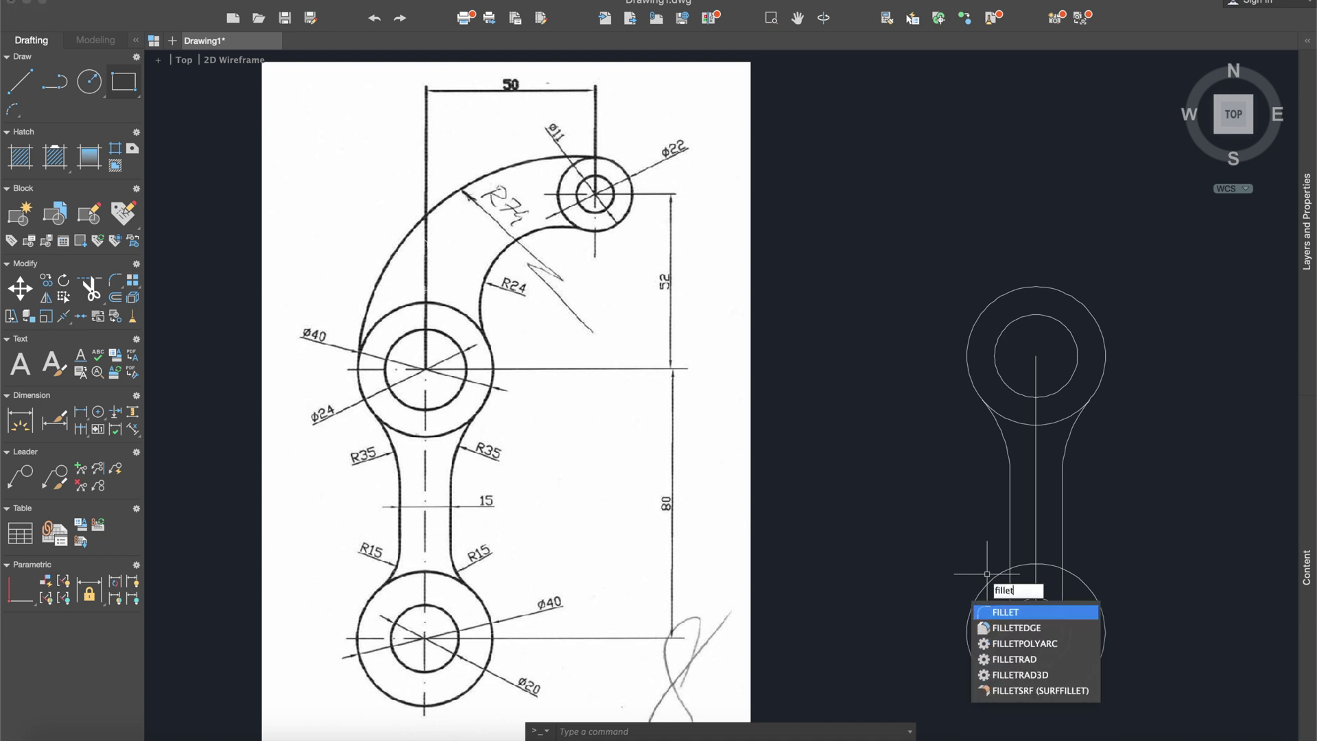
pyautogui.press('Return')
pyautogui.write('r')
pyautogui.press('Return')
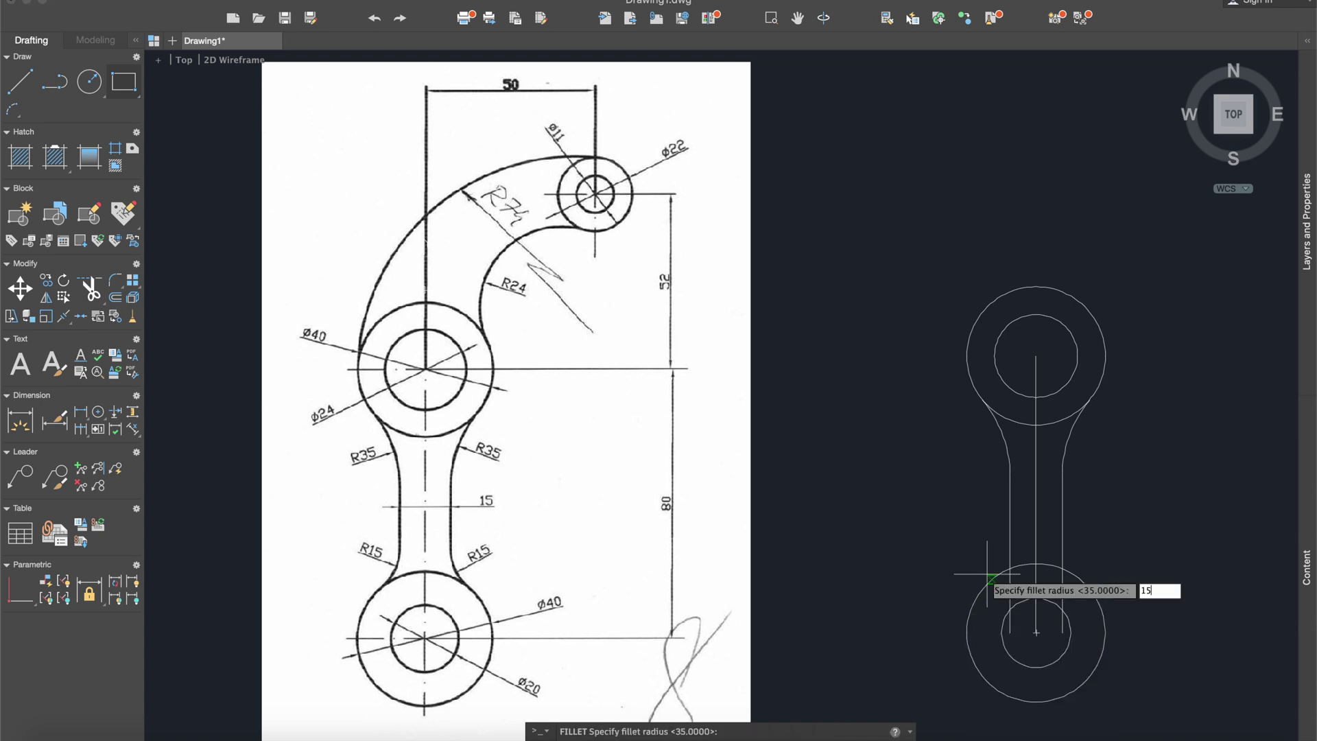
pyautogui.press('Return')
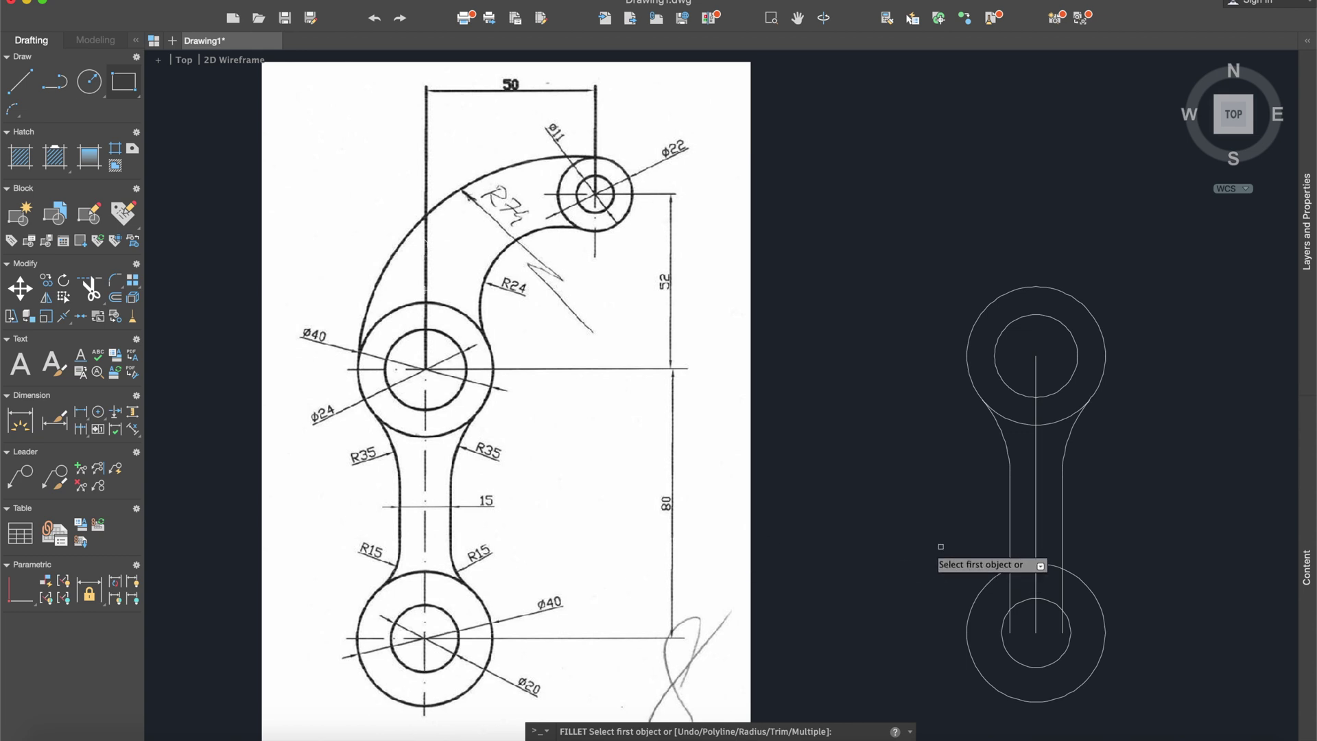
pyautogui.click(1009, 541)
pyautogui.click(1003, 569)
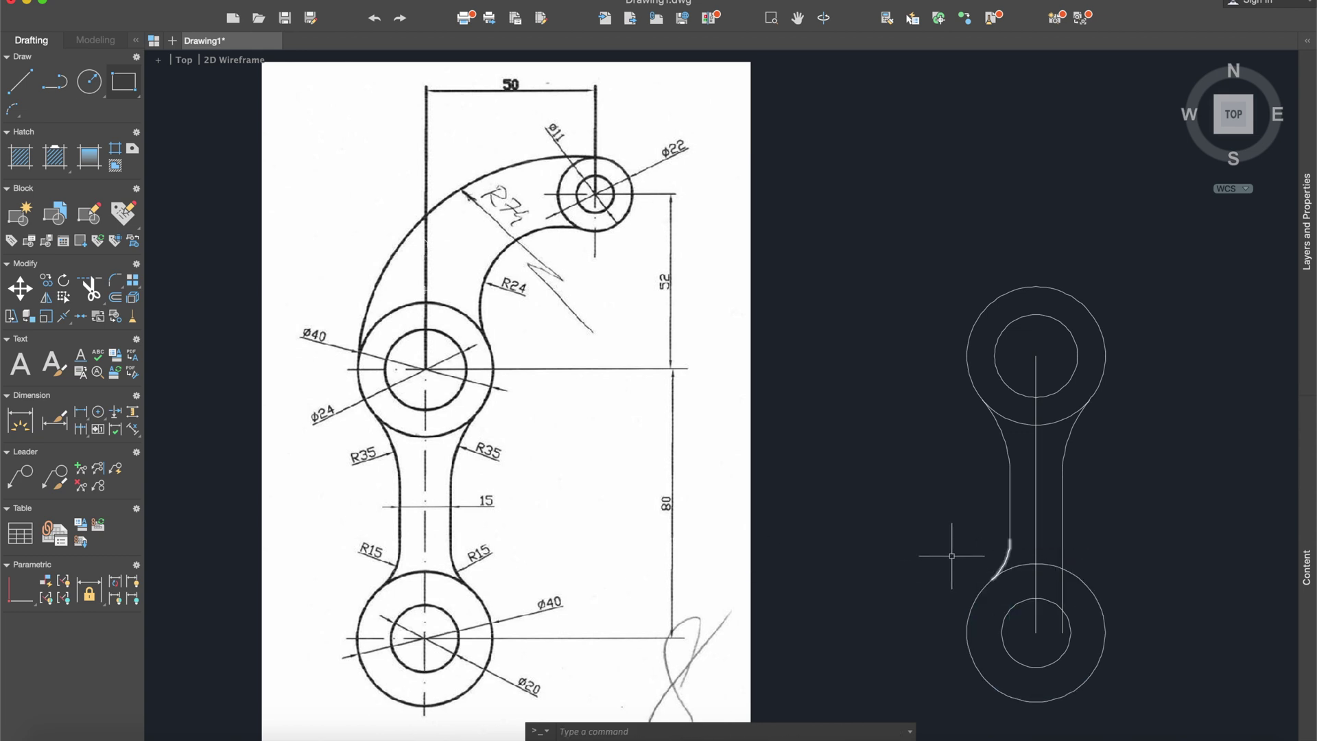
# Blend the right neck line into the lower outer circle with an R15 fillet
pyautogui.write('fill')
pyautogui.press('Escape')
pyautogui.press('Return')
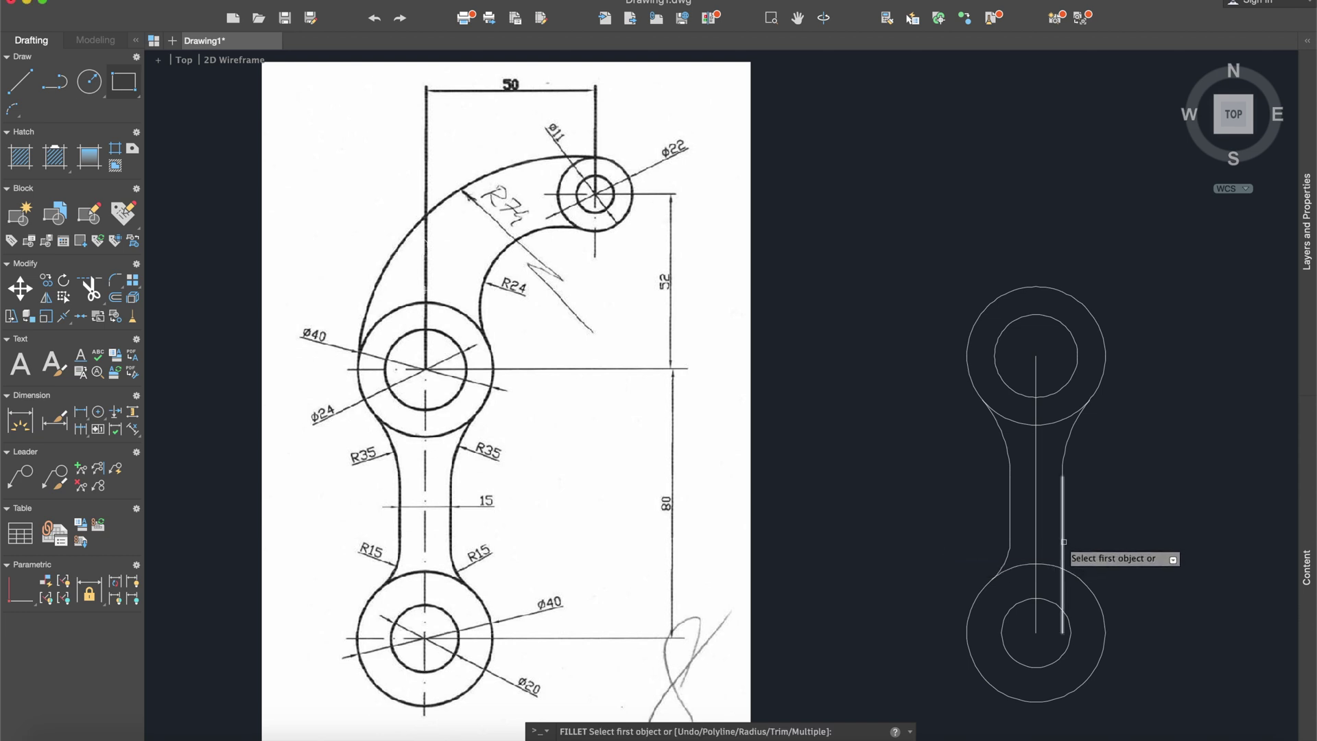
pyautogui.click(1061, 579)
pyautogui.click(1083, 579)
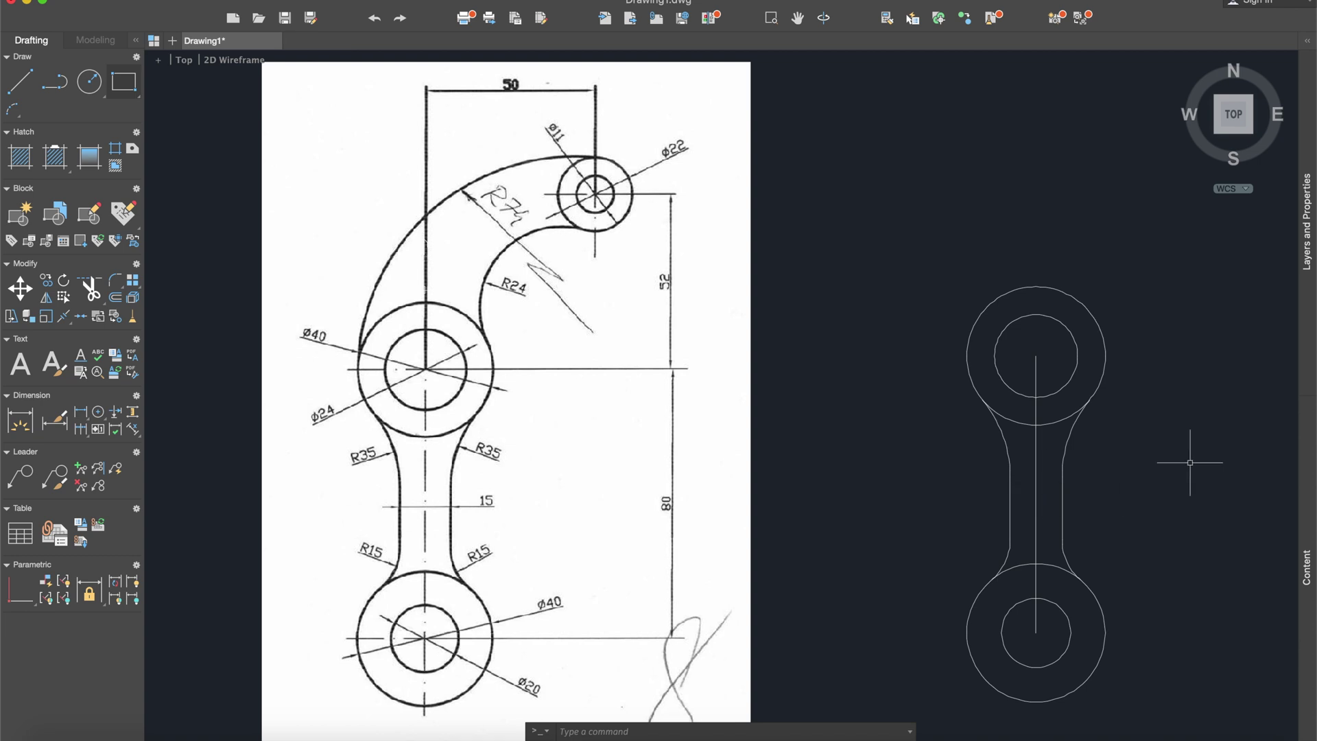
# Delete the centre line and draw a guide line 52 up, then 50 right, from the upper boss centre
pyautogui.click(1037, 473)
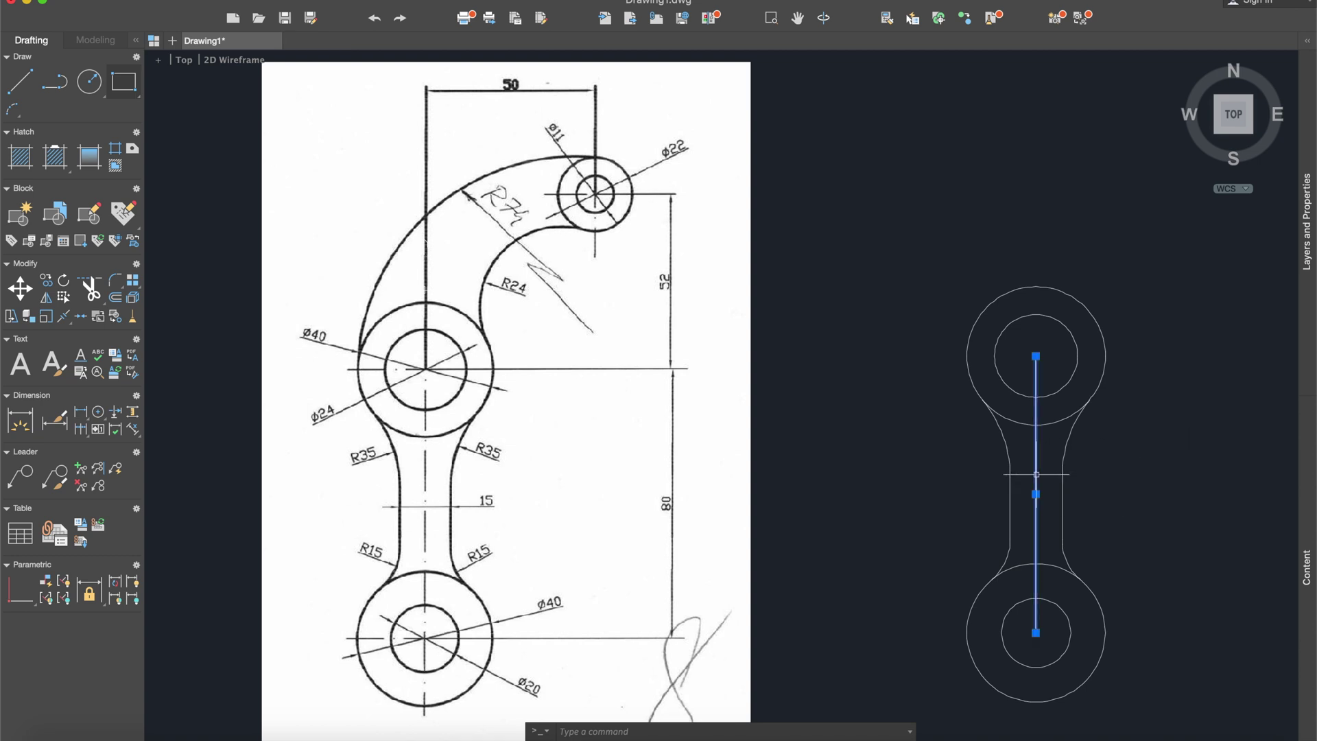
pyautogui.press('Delete')
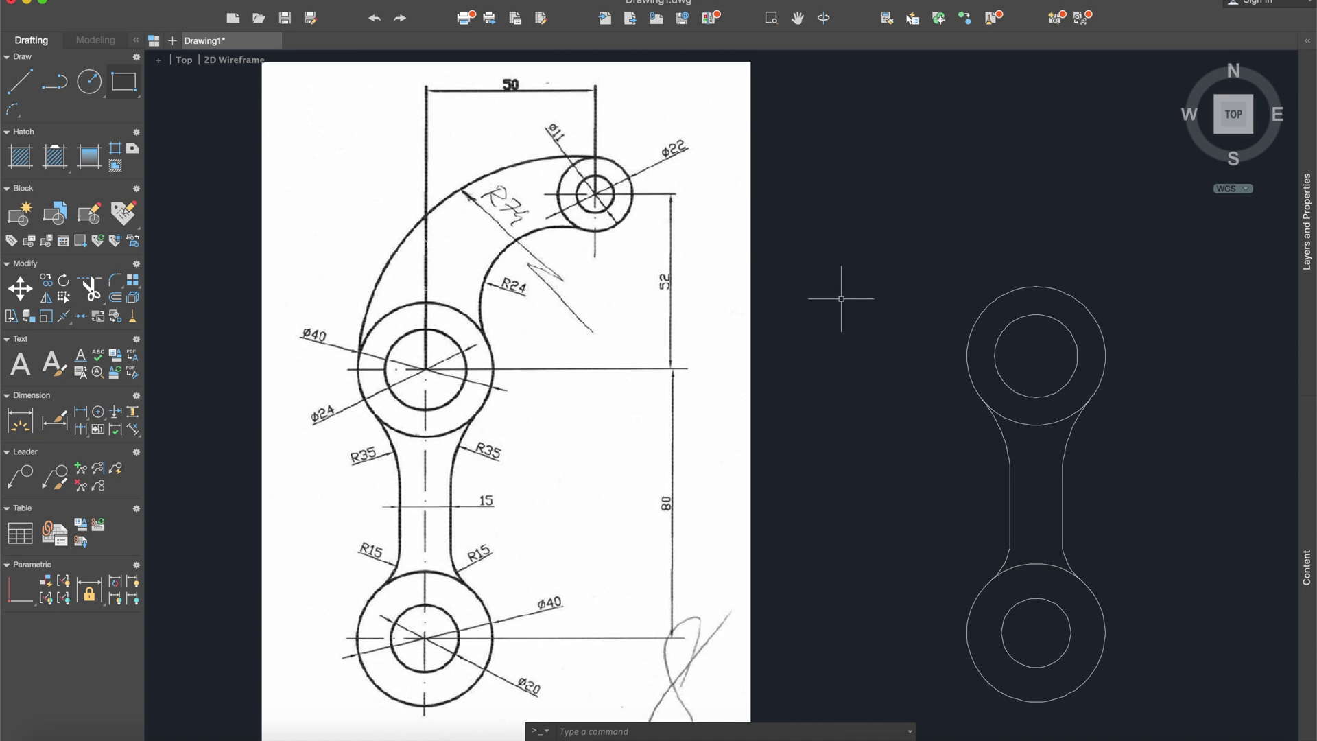
pyautogui.click(20, 81)
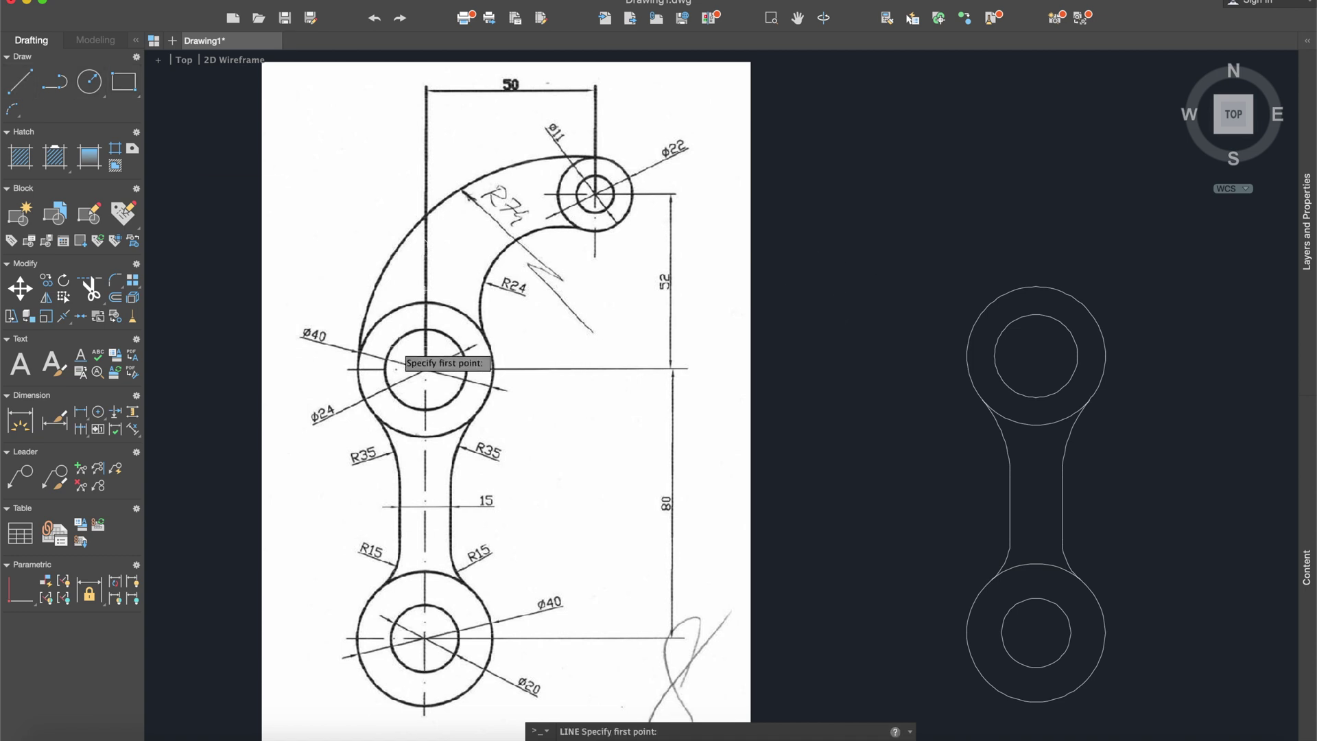
pyautogui.click(1035, 355)
pyautogui.moveTo(1036, 147); pyautogui.dragTo(970, 291, button='middle')
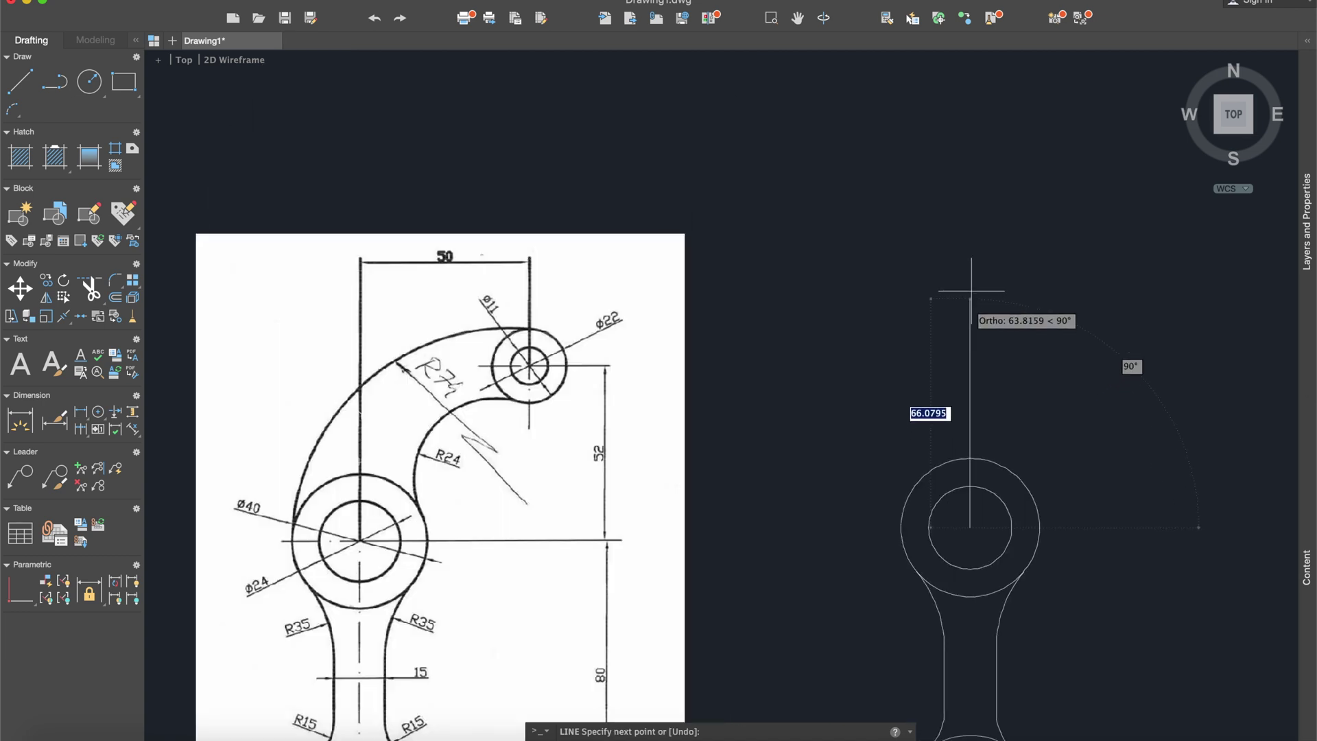
pyautogui.write('52')
pyautogui.press('Return')
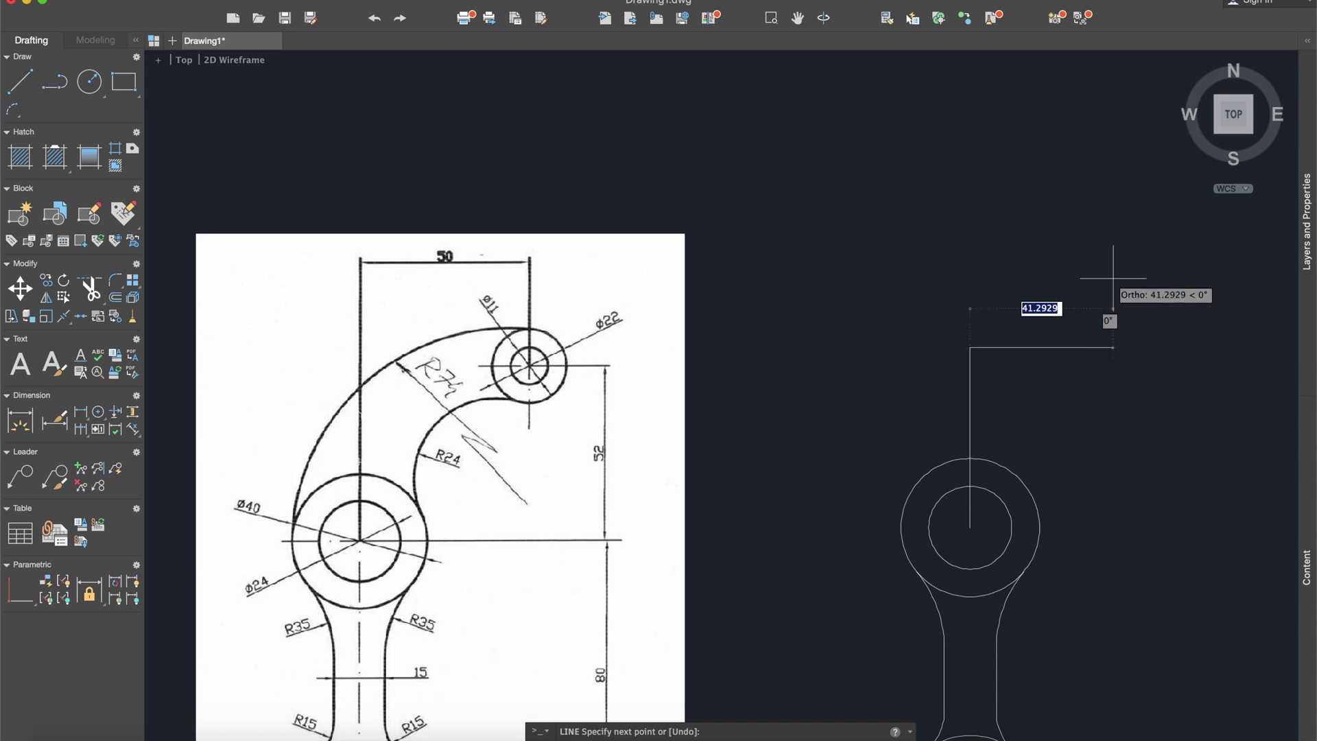
pyautogui.write('50')
pyautogui.press('Return')
pyautogui.press('Escape')
pyautogui.click(90, 81)
# Draw concentric circles of radius 5.5 and 11 at the guide line's end
pyautogui.click(1142, 348)
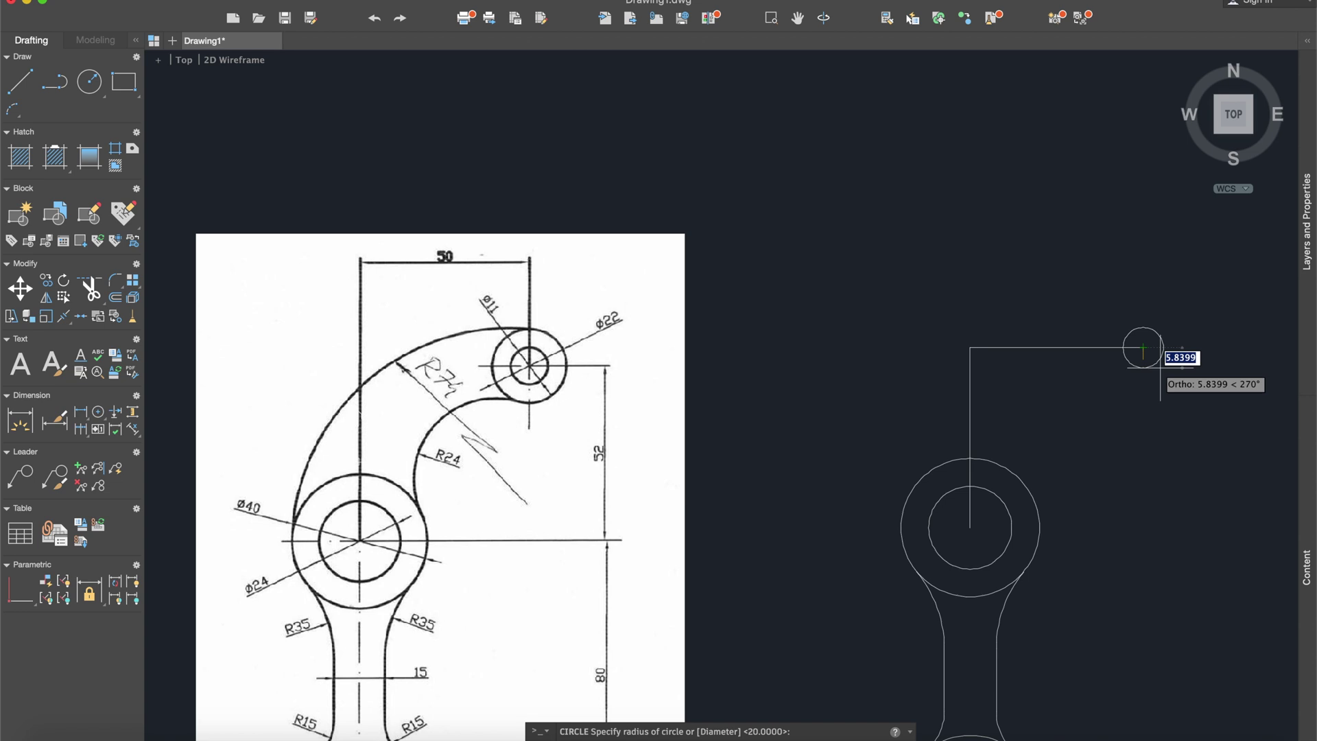
pyautogui.write('5.5')
pyautogui.press('Return')
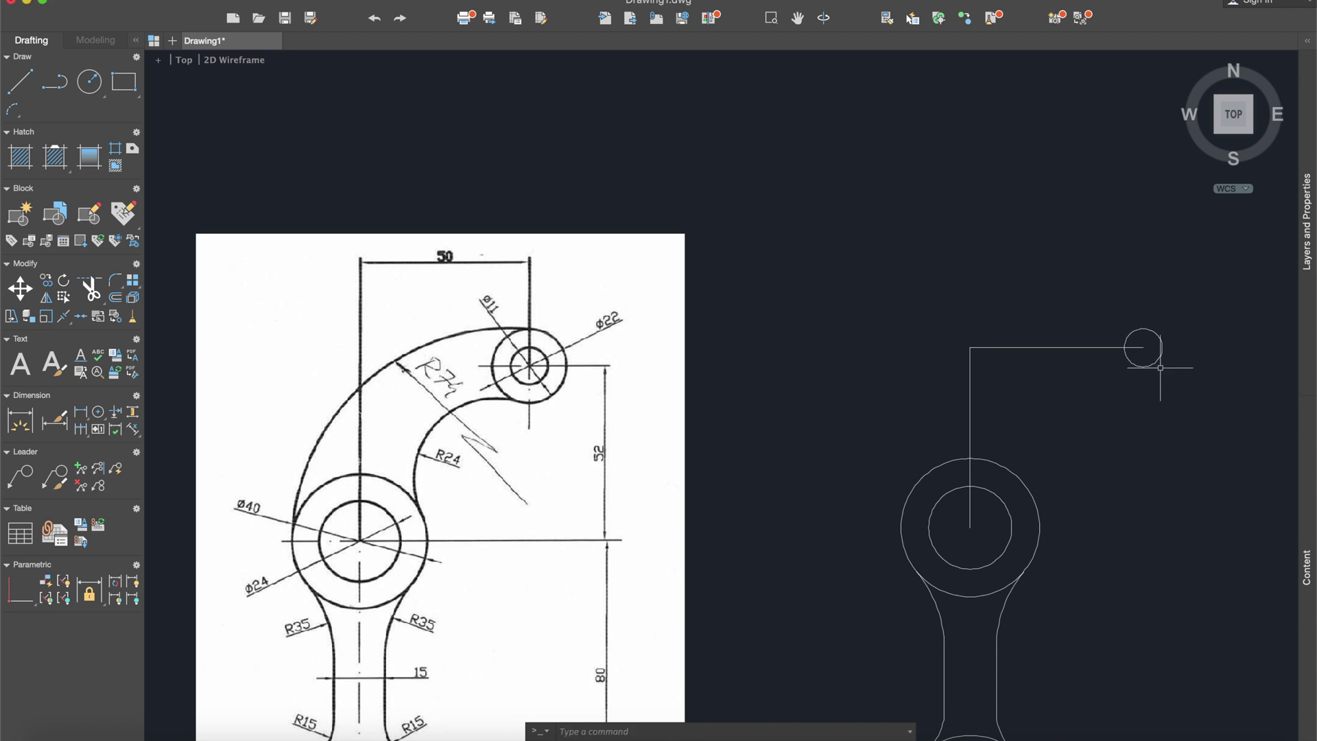
pyautogui.click(89, 82)
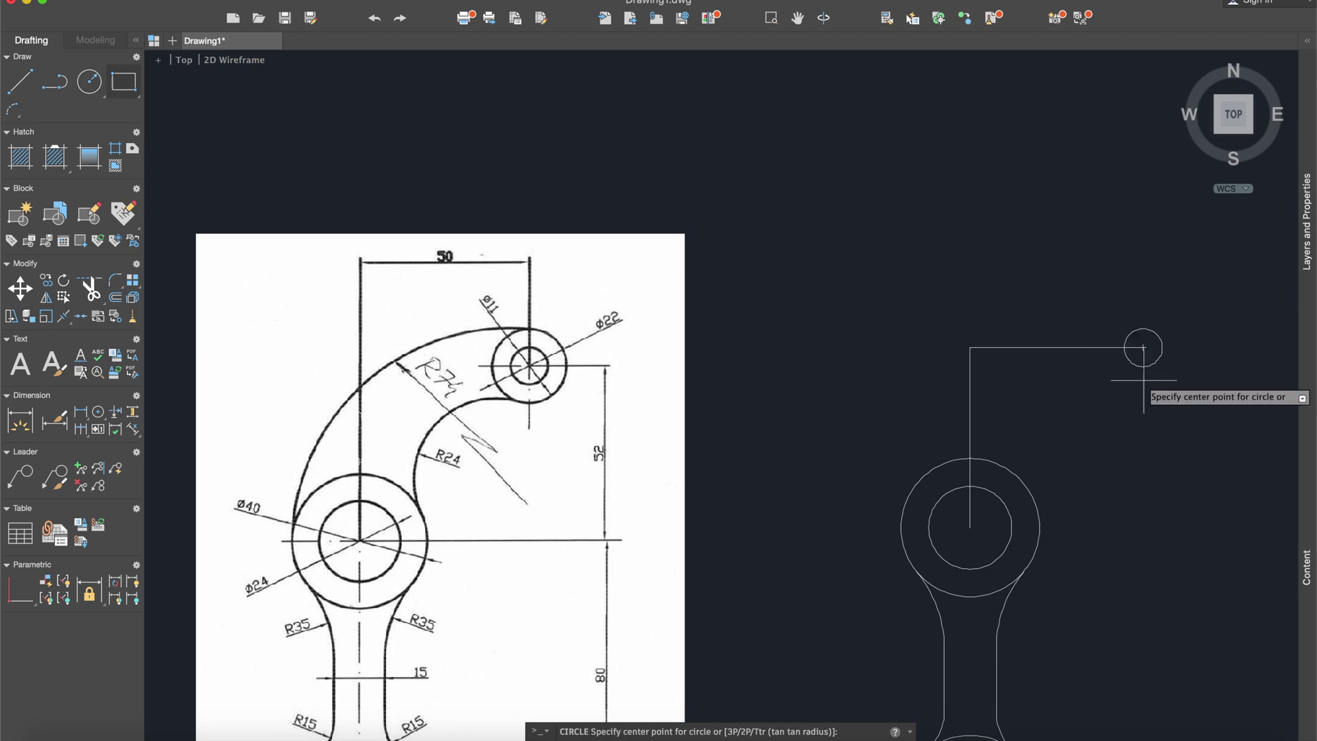
pyautogui.click(1143, 348)
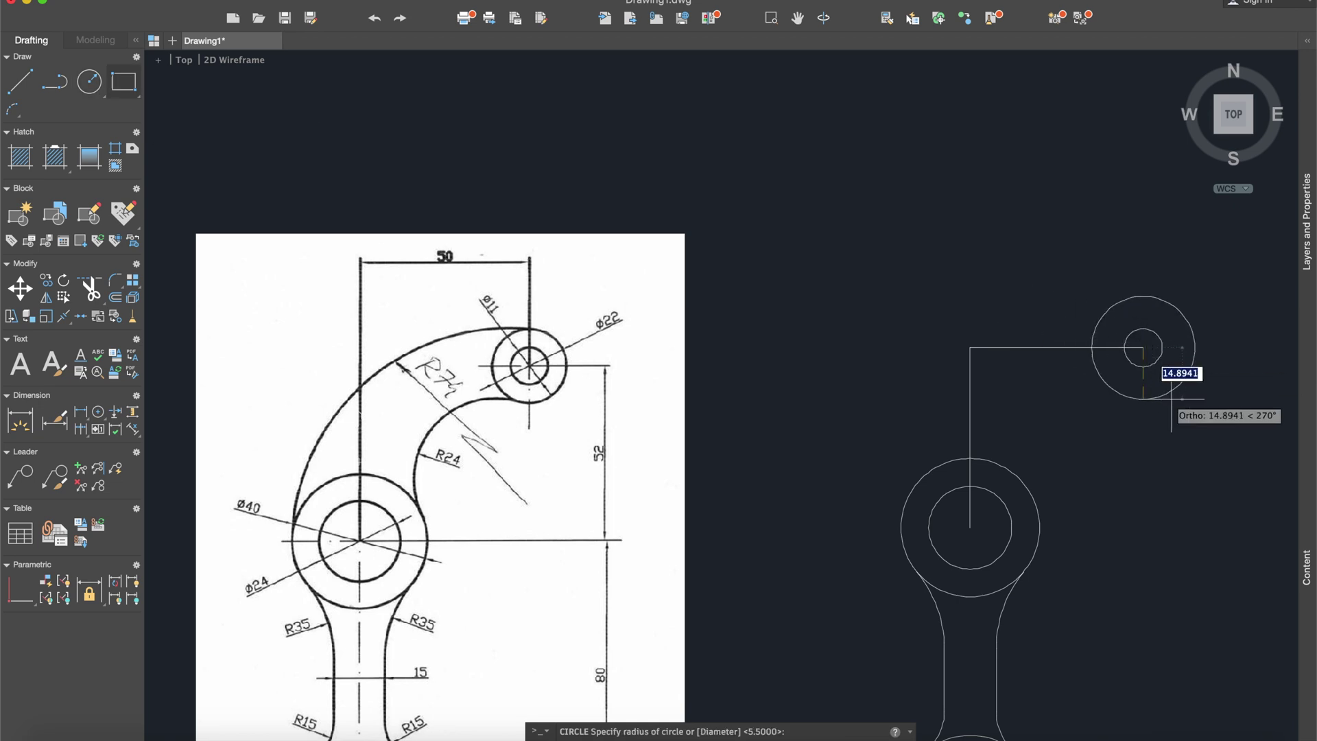
pyautogui.write('11')
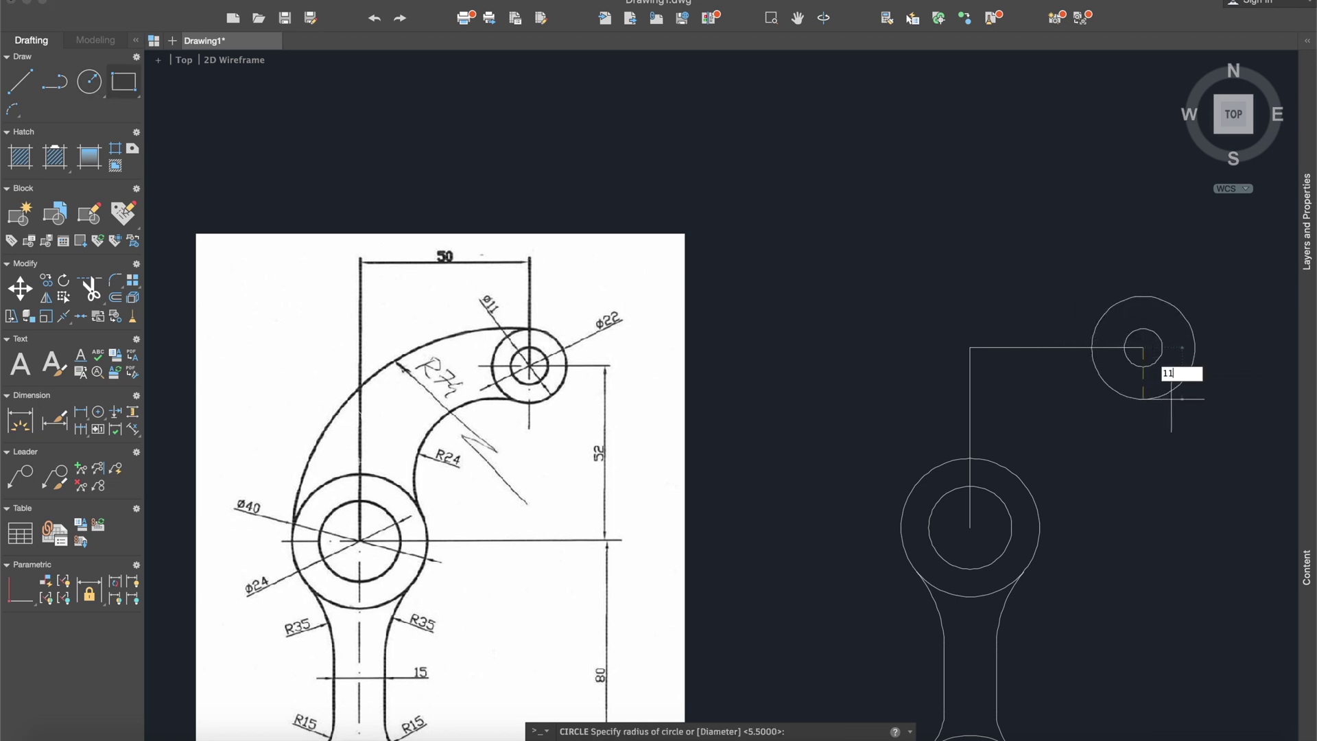
pyautogui.press('Return')
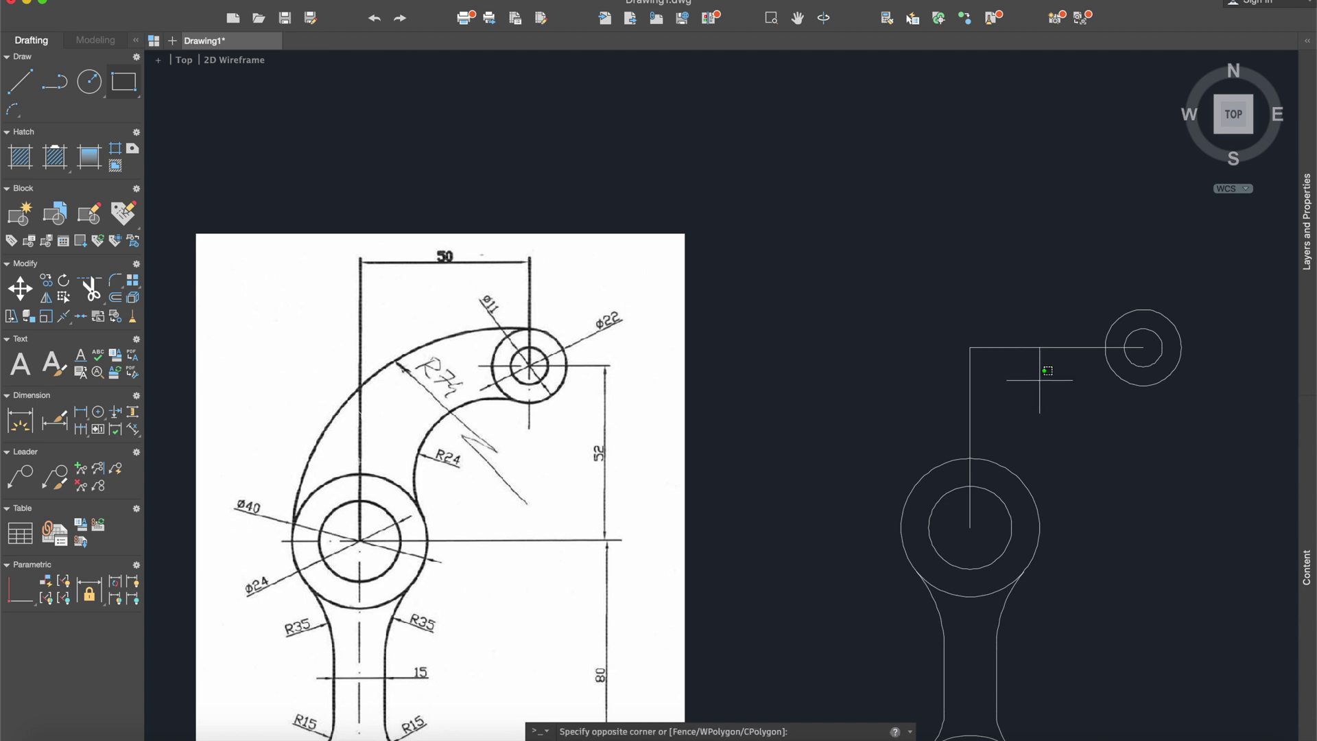
# Erase the L-shaped construction line
pyautogui.click(1032, 348)
pyautogui.press('Delete')
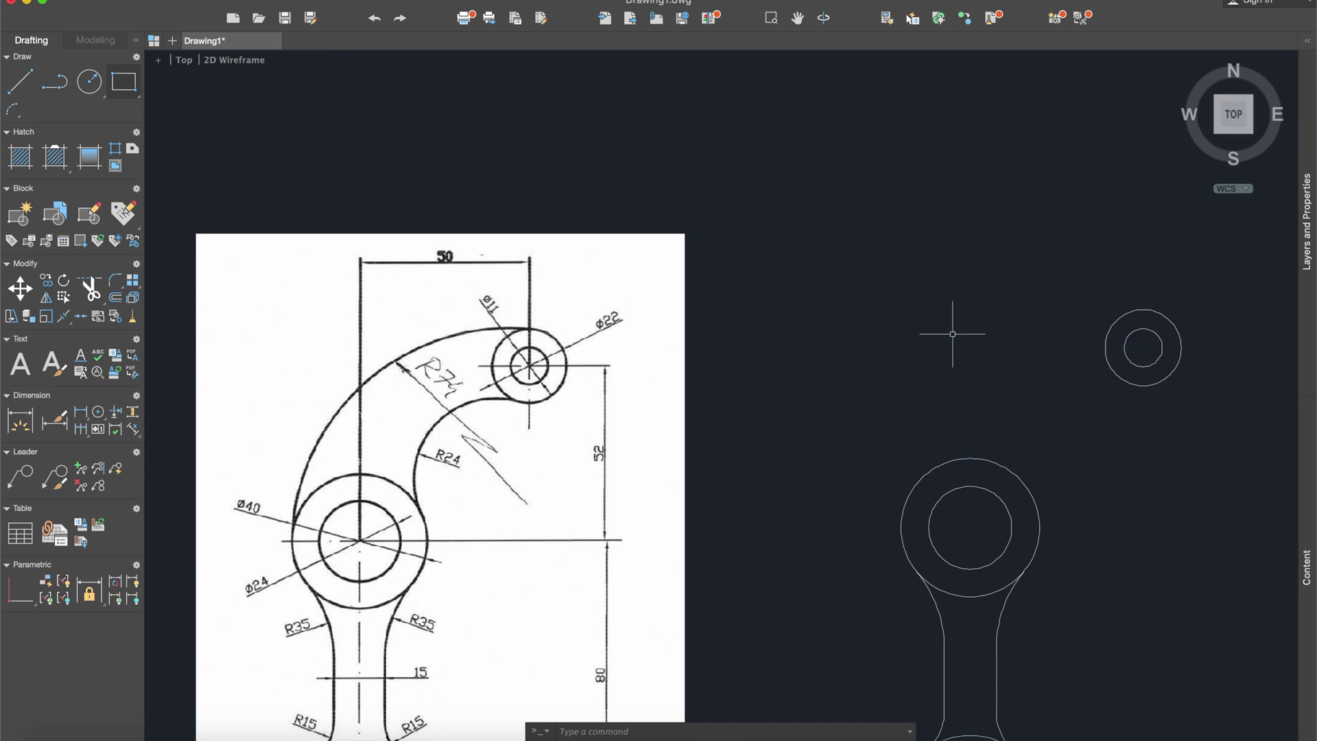
pyautogui.moveTo(955, 332); pyautogui.dragTo(974, 323, button='middle')
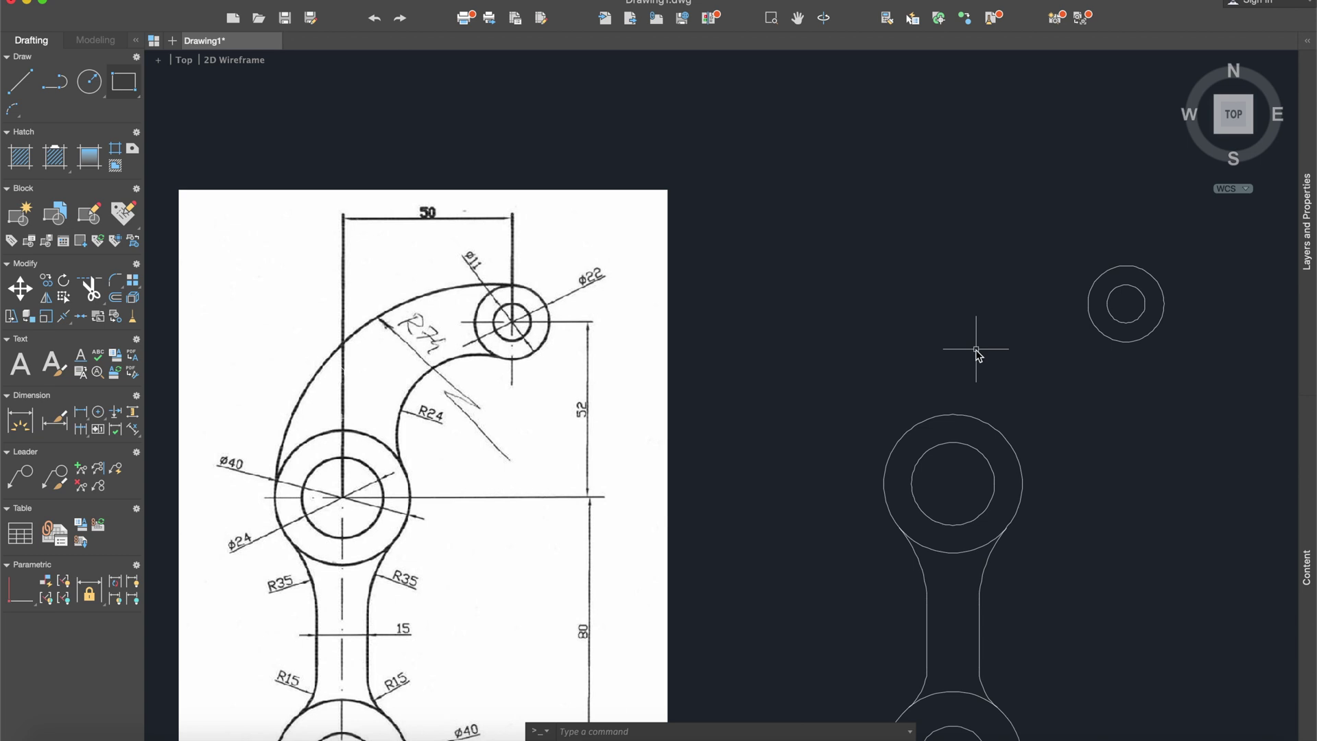
# Join the small top boss to the large middle circle with an R24 fillet arc
pyautogui.write('fillet')
pyautogui.press('Return')
pyautogui.write('r')
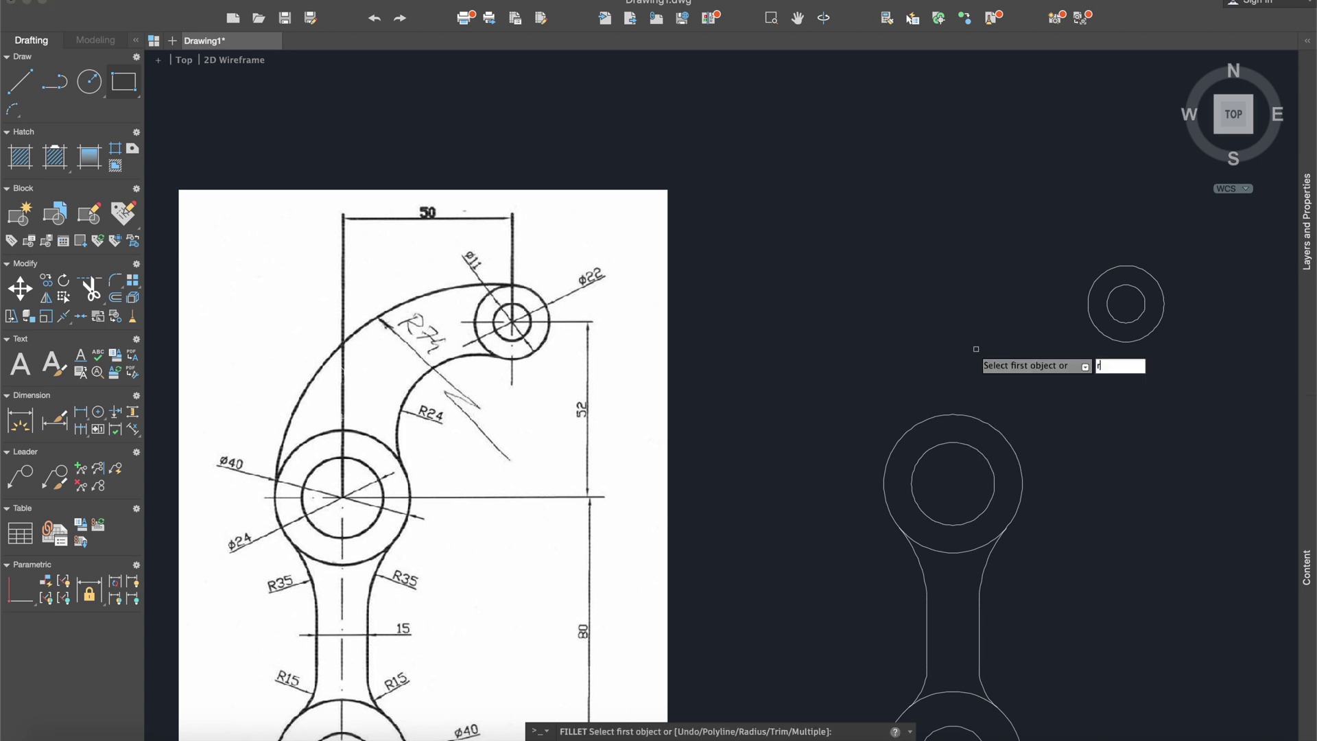
pyautogui.press('Return')
pyautogui.write('24')
pyautogui.press('Return')
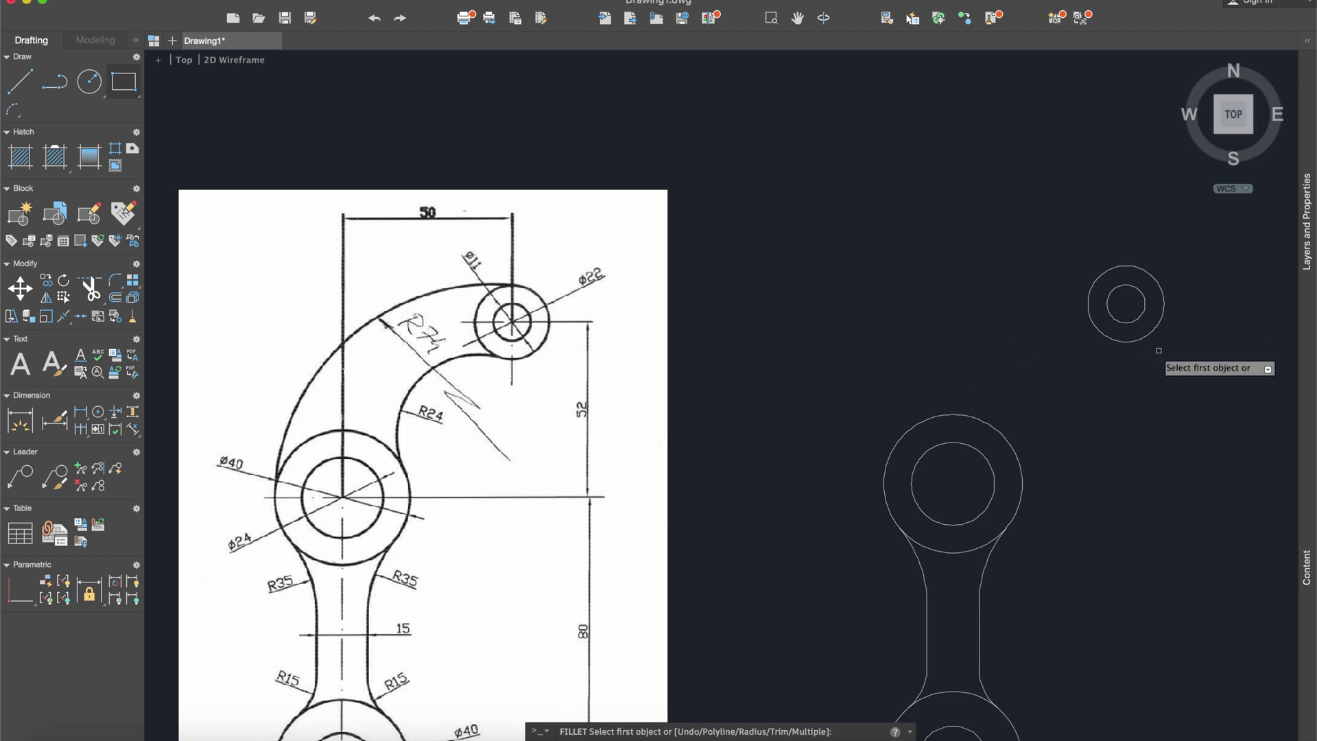
pyautogui.click(1133, 340)
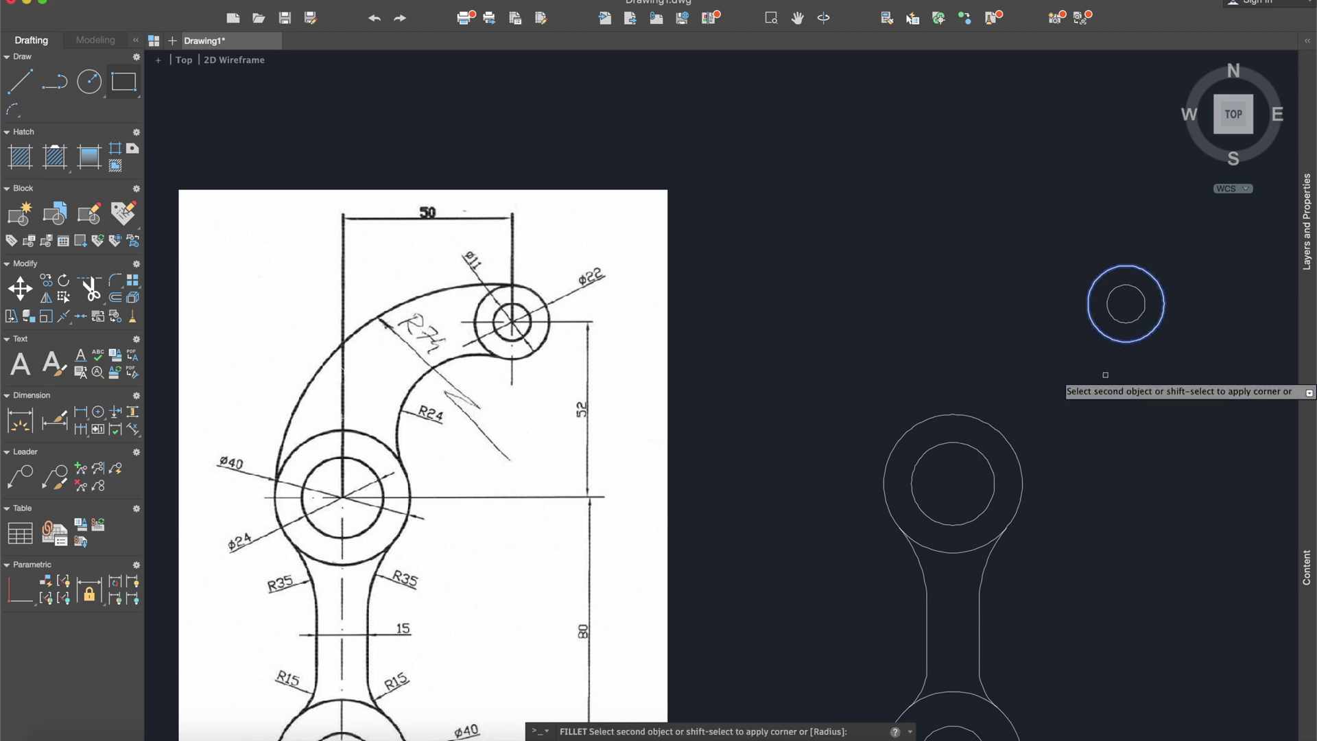
pyautogui.click(1021, 473)
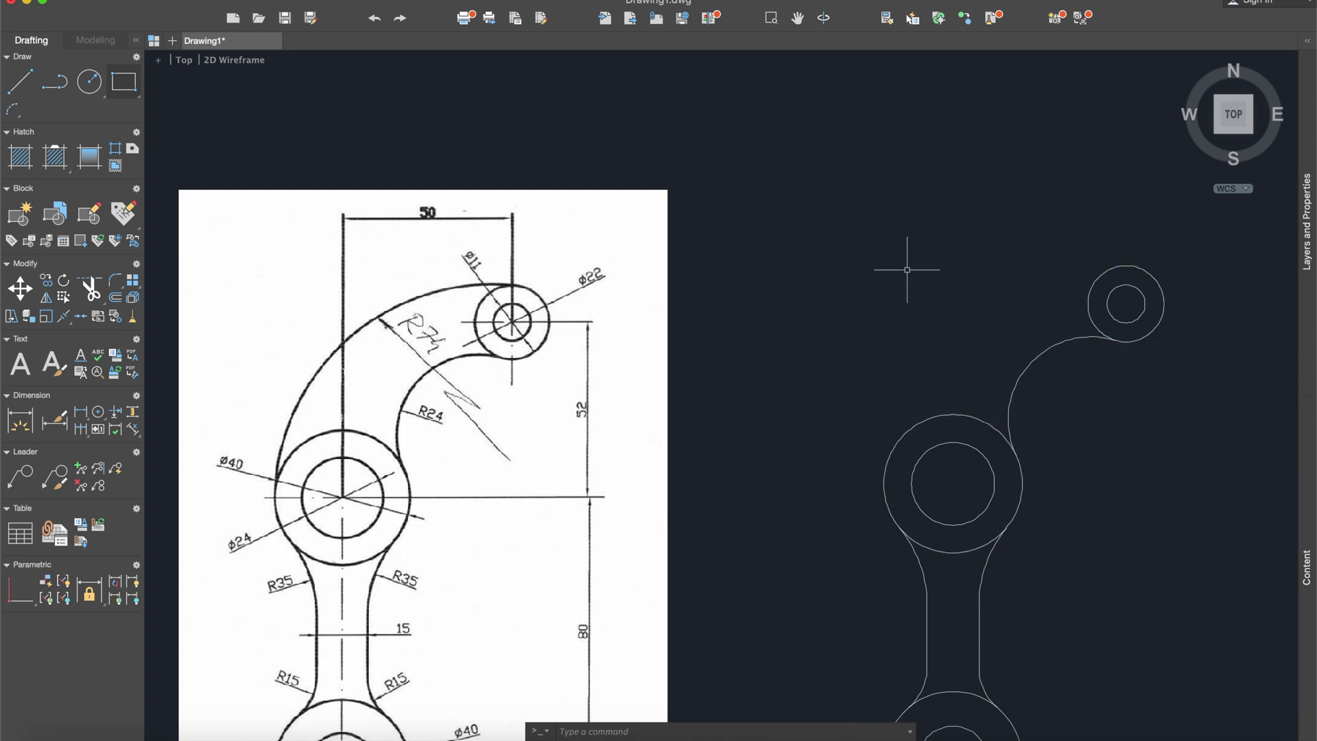
# Draw an R74 circle tangent to both the small boss and the large circle
pyautogui.click(388, 0)
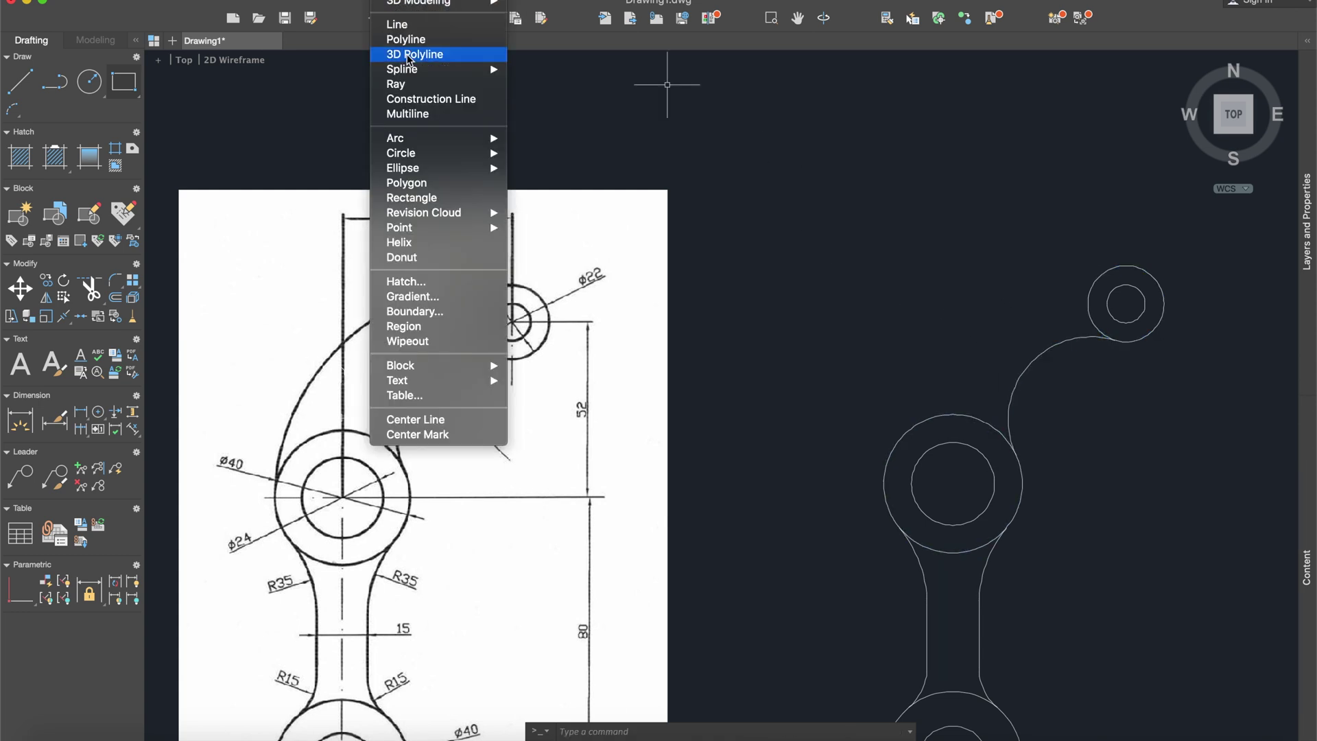
pyautogui.moveTo(426, 156)
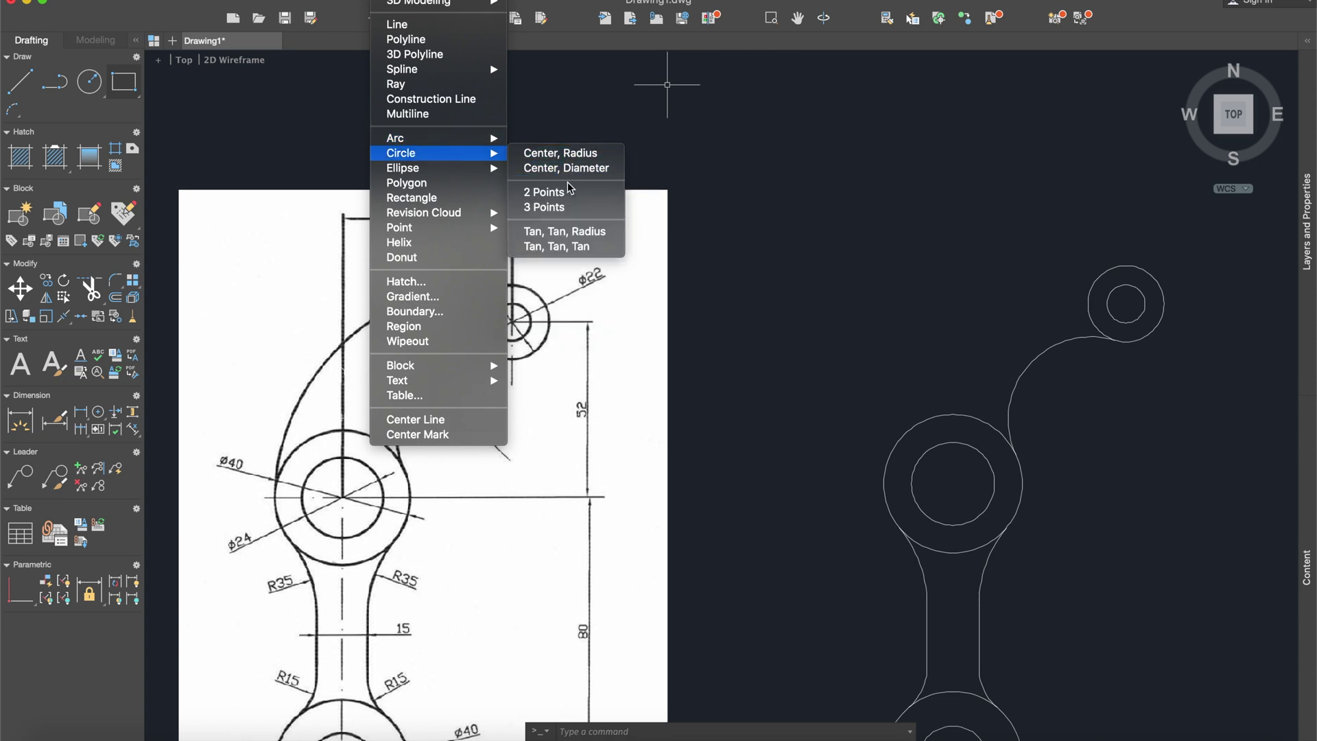
pyautogui.click(603, 237)
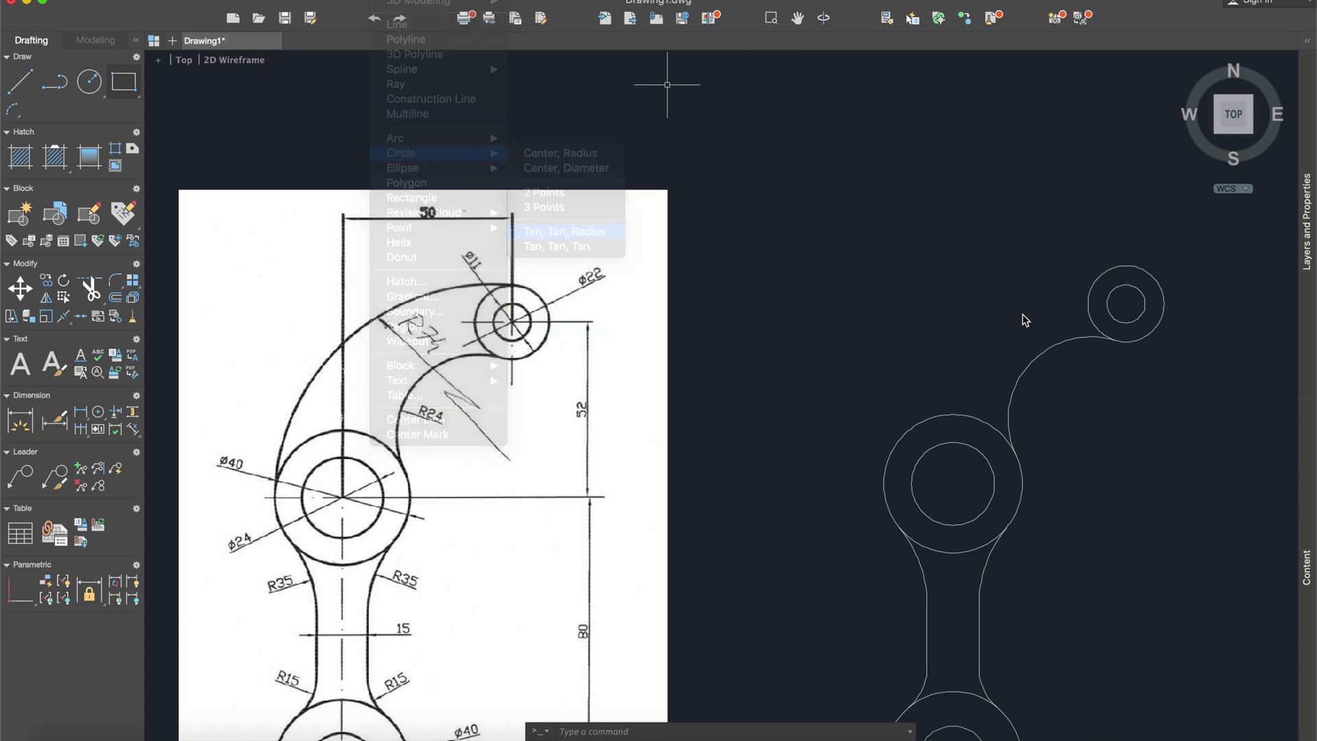
pyautogui.click(1149, 281)
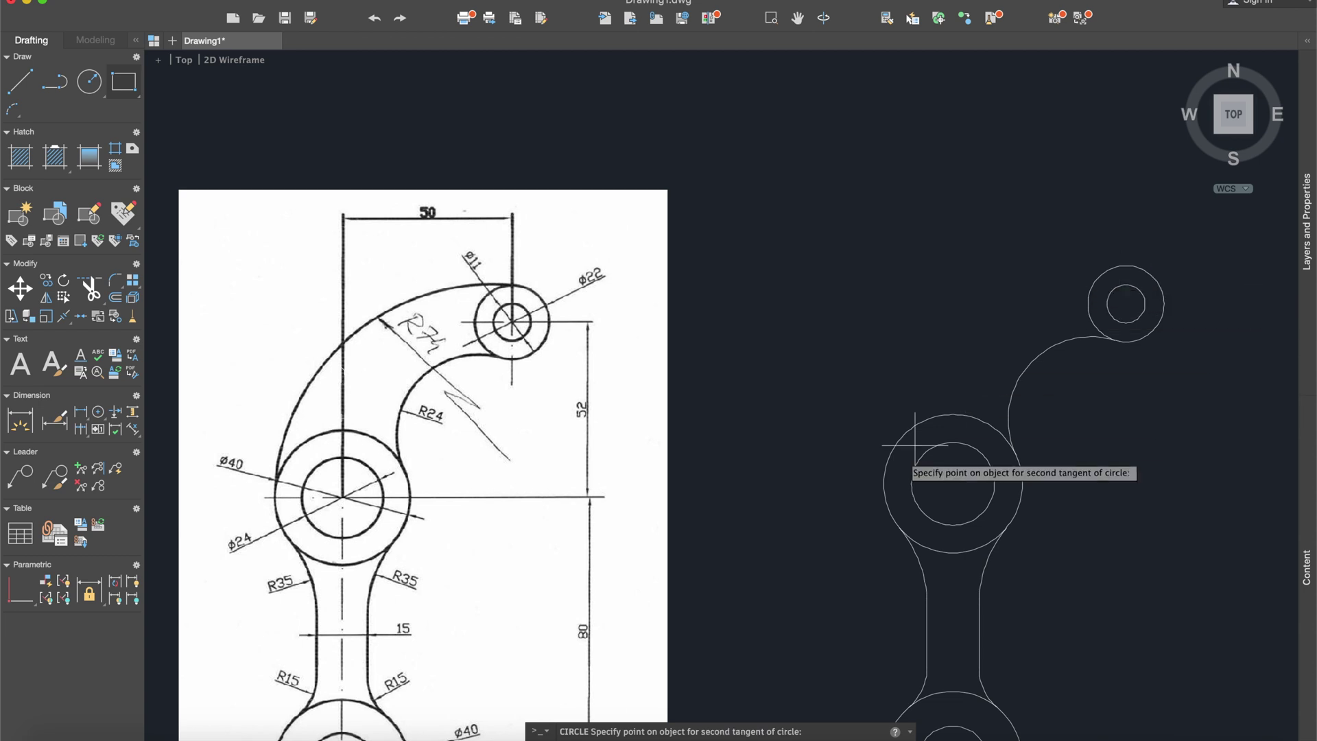
pyautogui.click(885, 490)
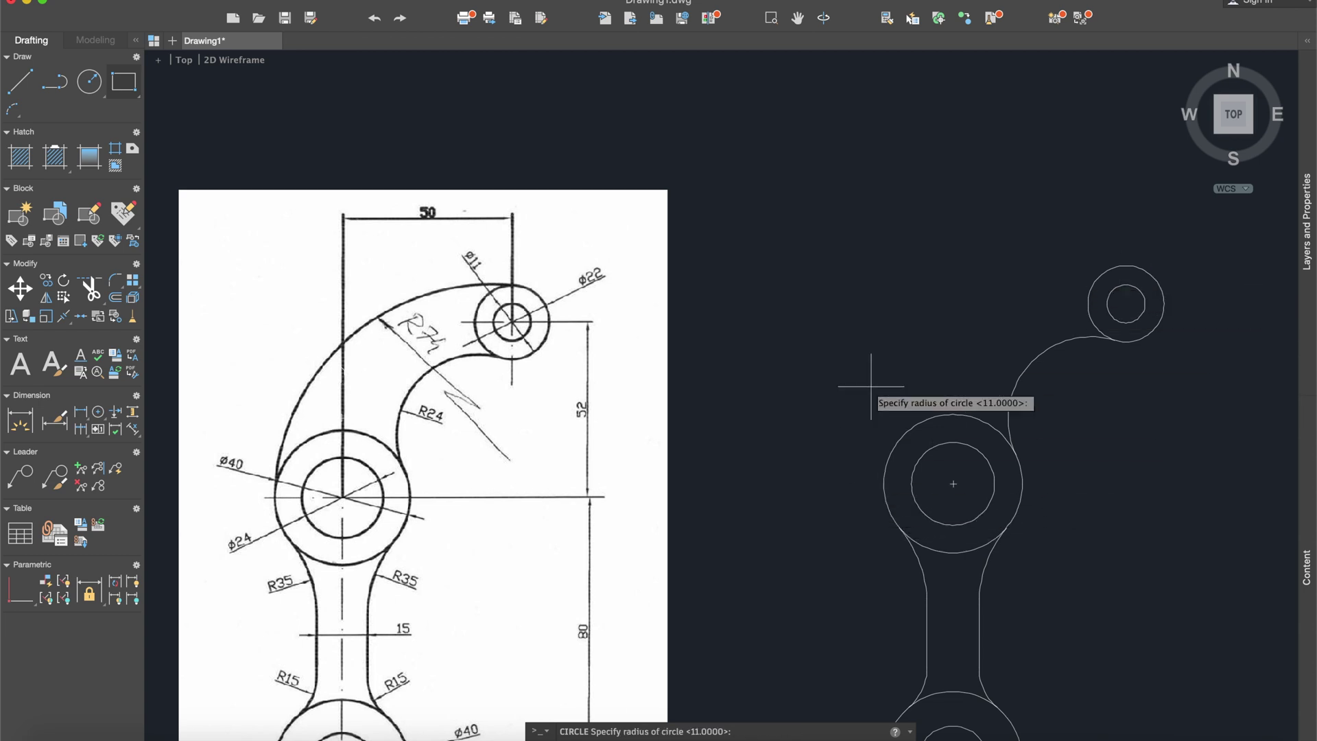
pyautogui.press('Return')
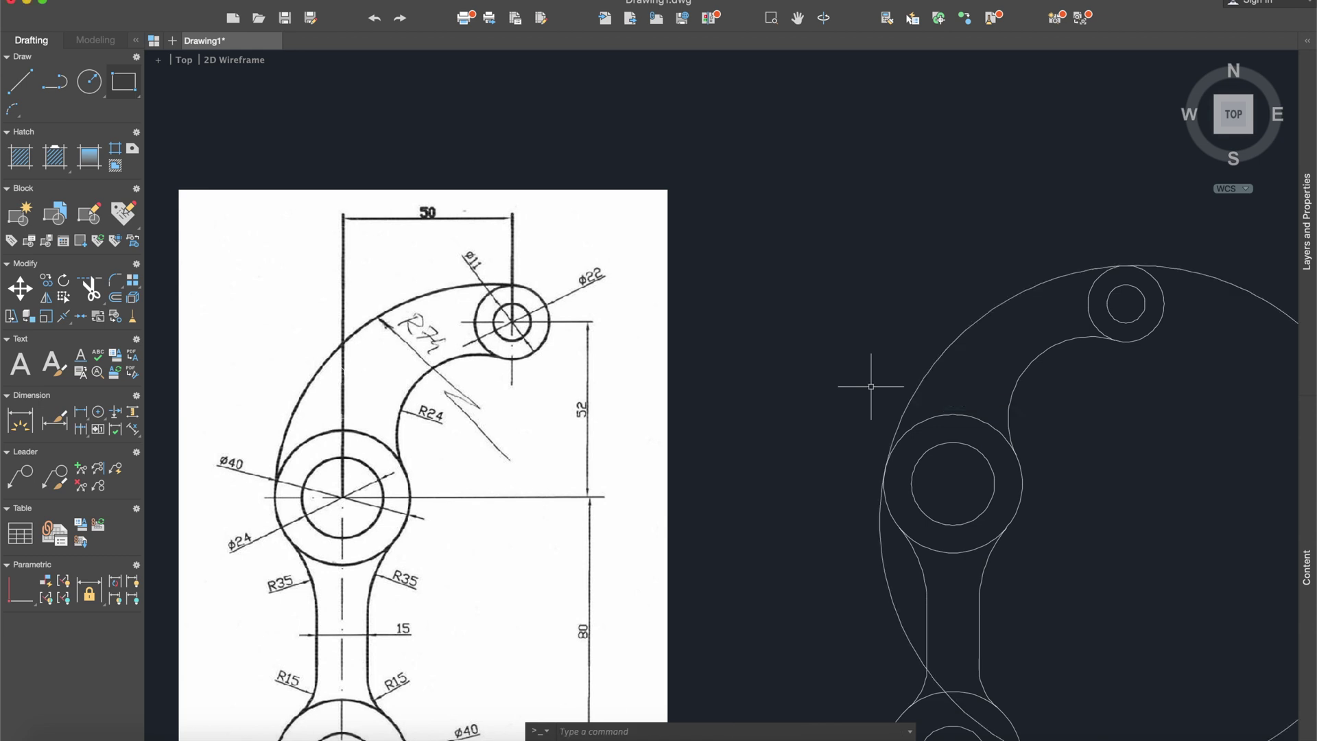
# Trim the R74 circle against the boss circles, removing its right portion and the stray arc beside the link
pyautogui.scroll(-2, 871, 386)
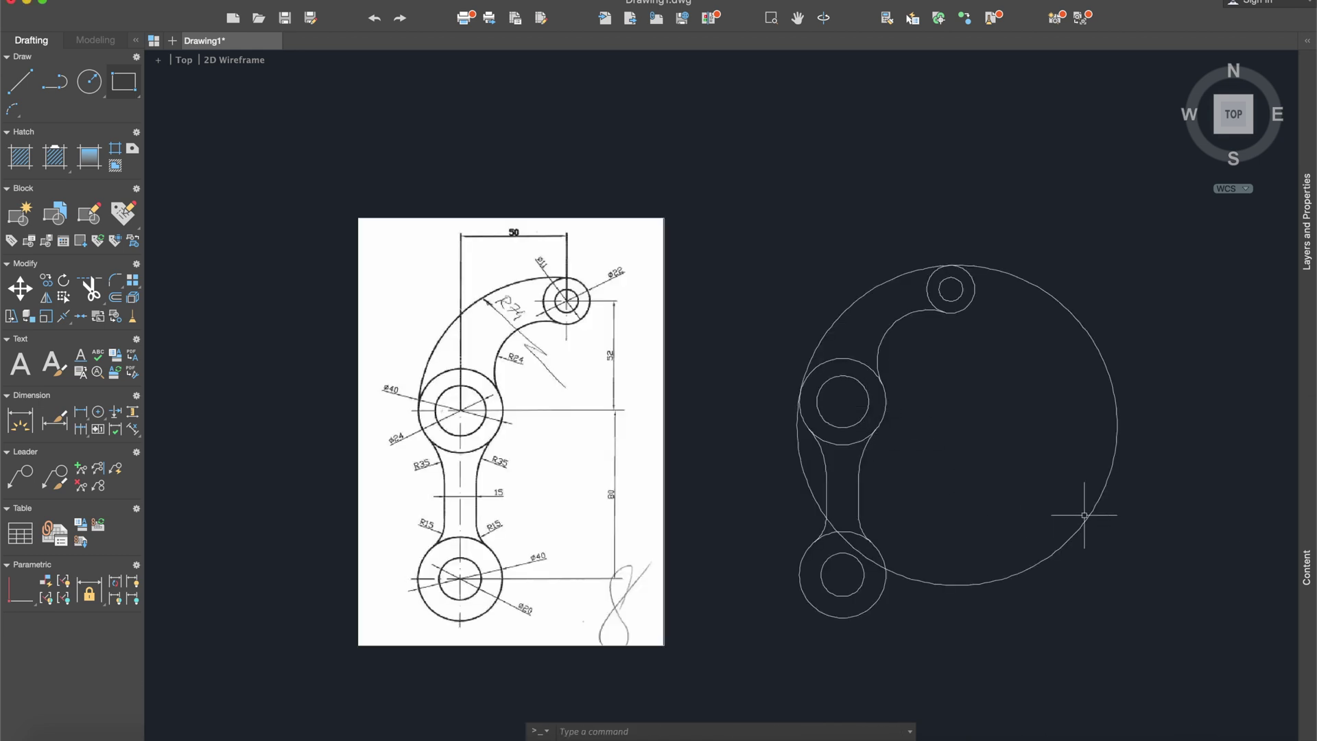
pyautogui.write('trim')
pyautogui.press('Return')
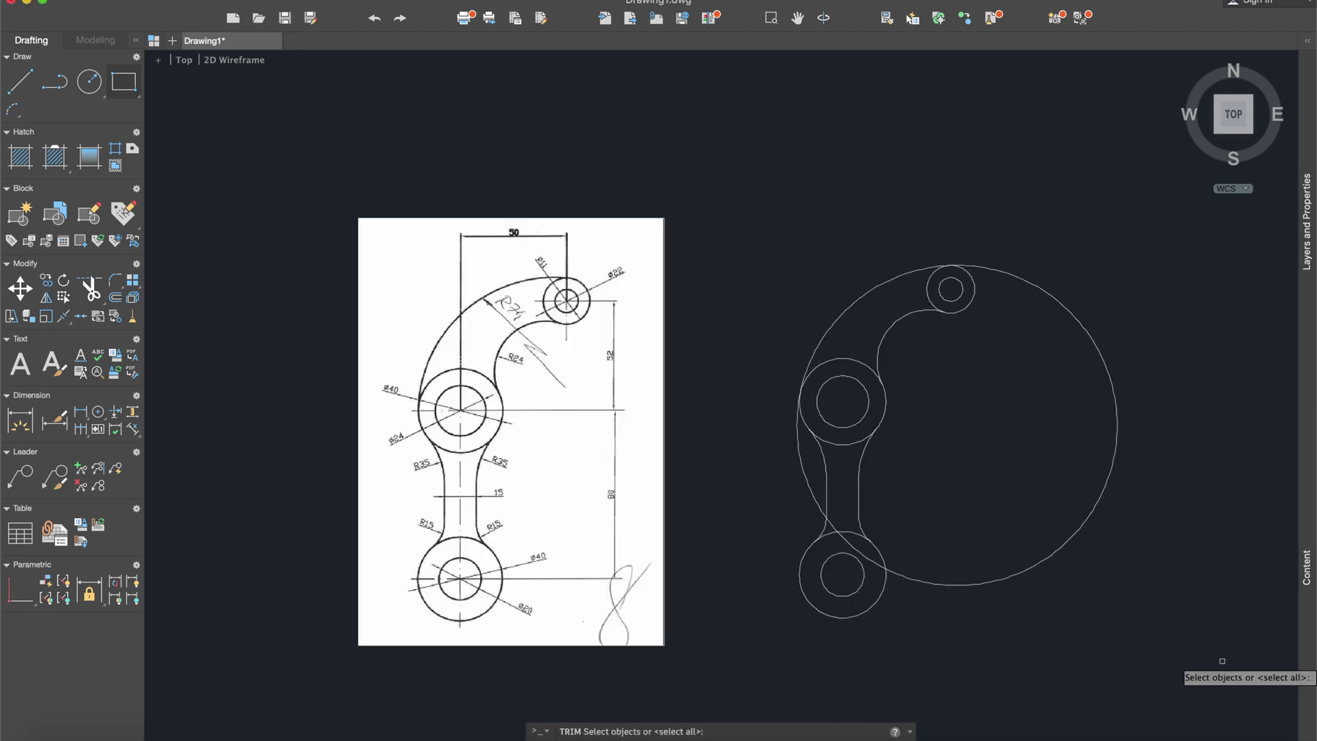
pyautogui.moveTo(1221, 660)
pyautogui.mouseDown()
pyautogui.moveTo(970, 250)
pyautogui.moveTo(823, 167)
pyautogui.mouseUp()
pyautogui.press('Return')
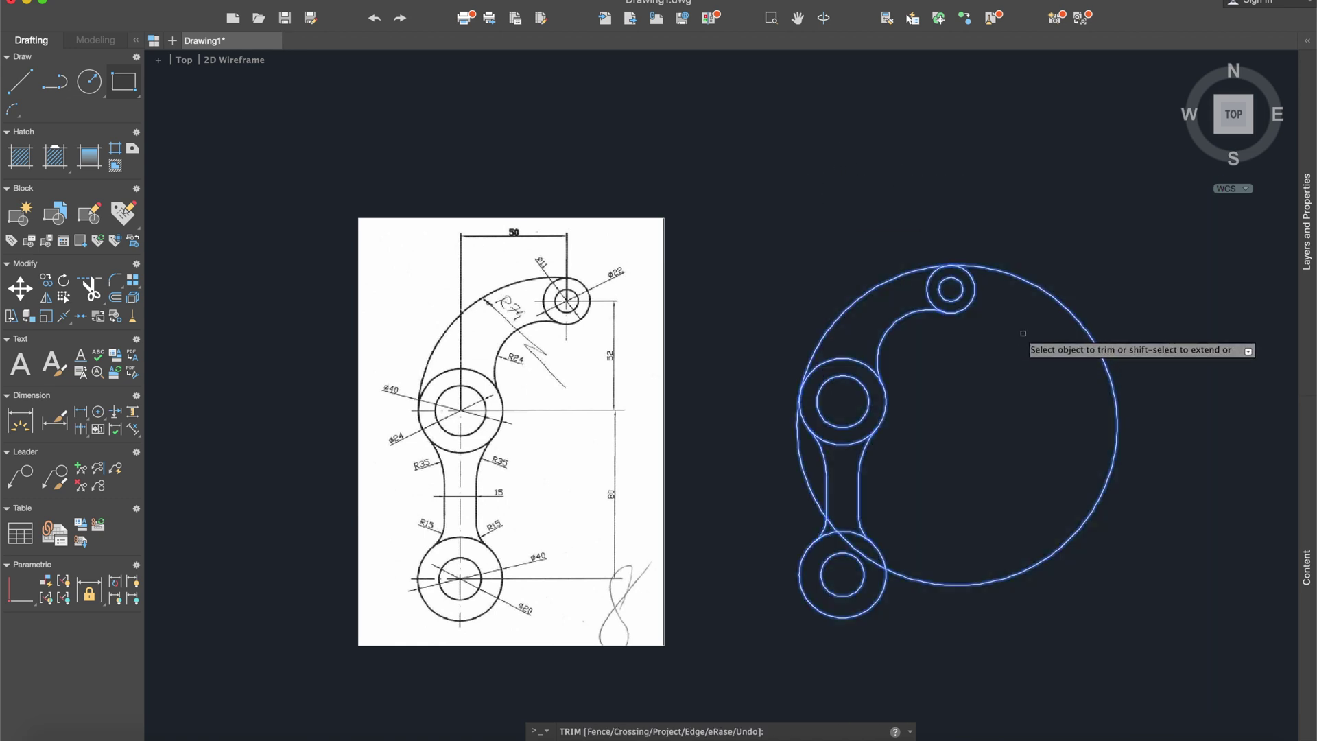
pyautogui.click(1023, 281)
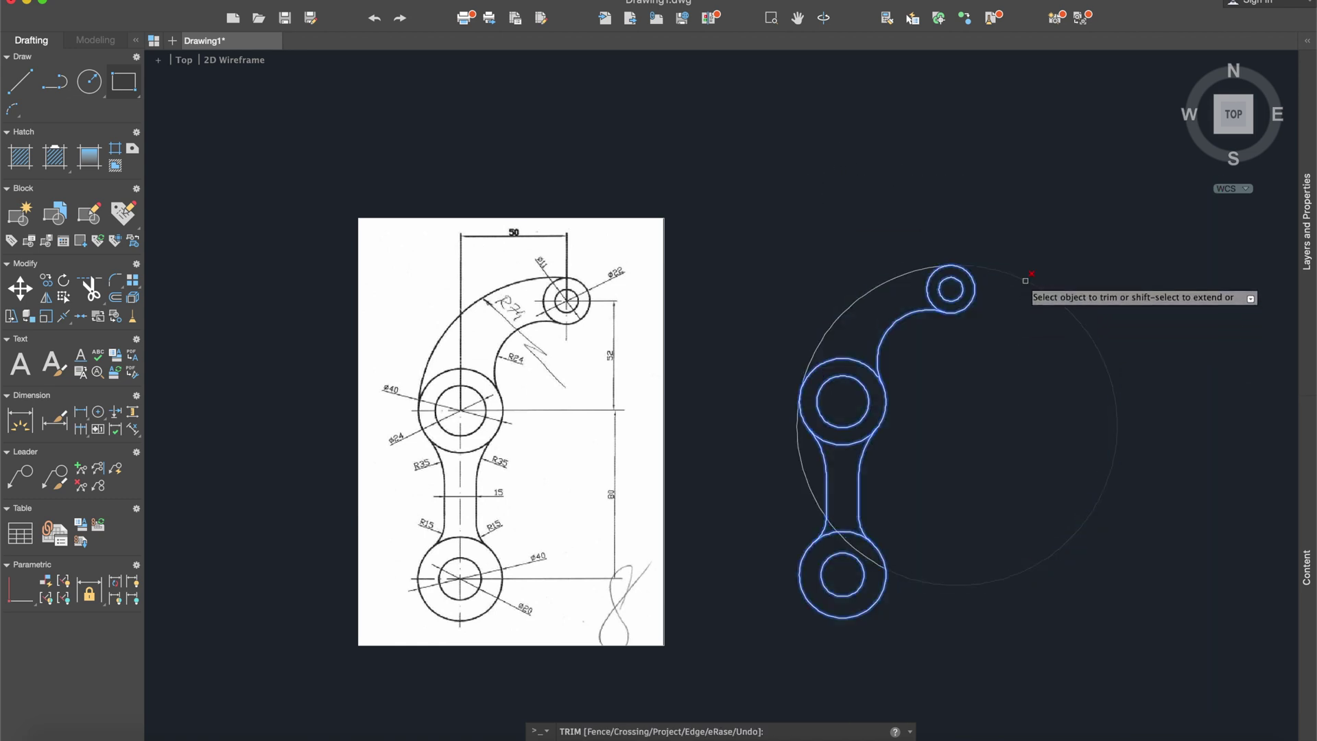
pyautogui.click(801, 443)
pyautogui.press('Escape')
pyautogui.click(833, 528)
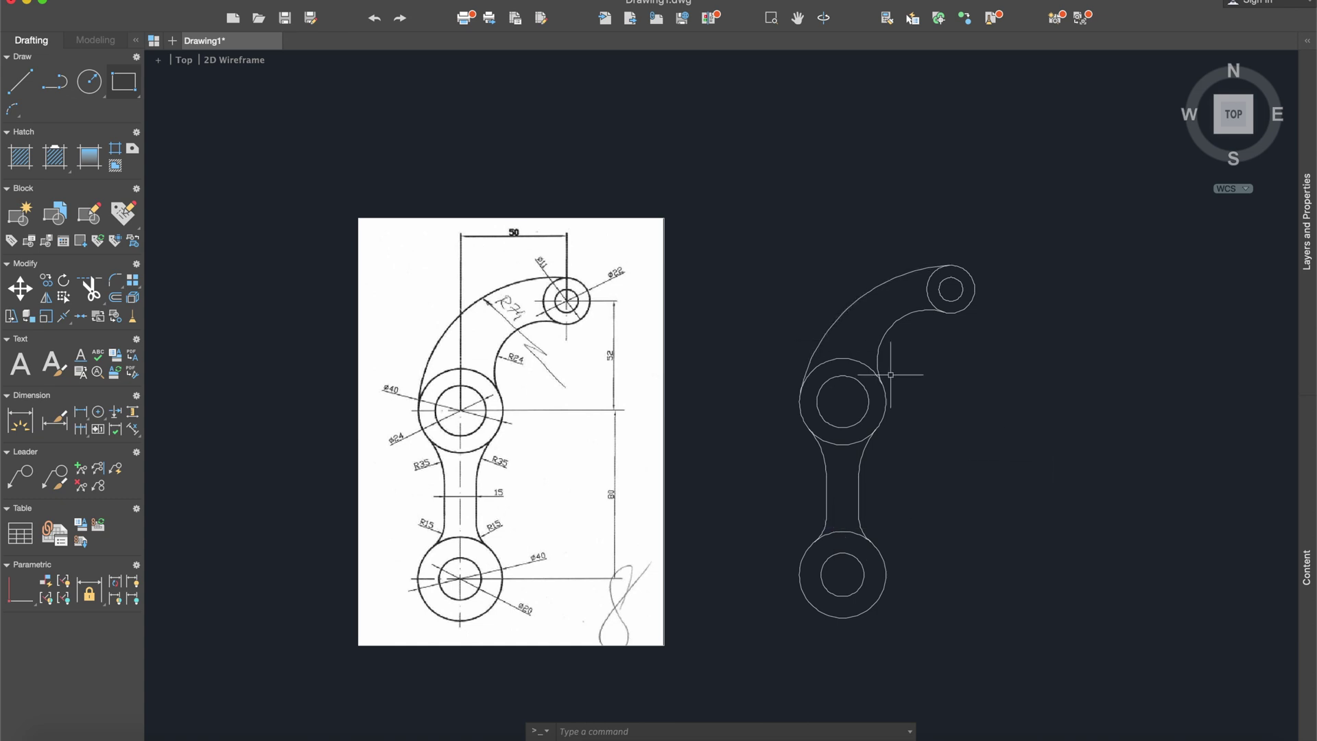
pyautogui.scroll(-3, 890, 374)
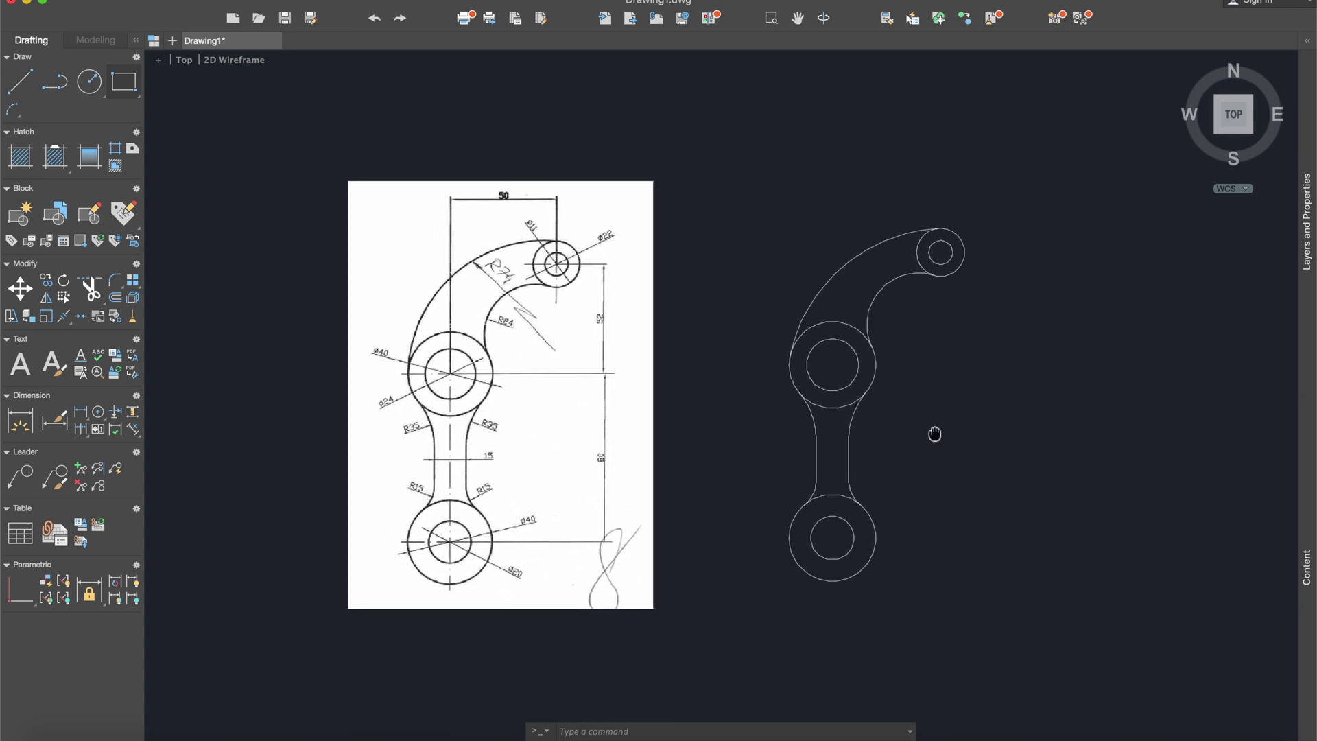
pyautogui.moveTo(934, 434); pyautogui.dragTo(937, 434, button='middle')
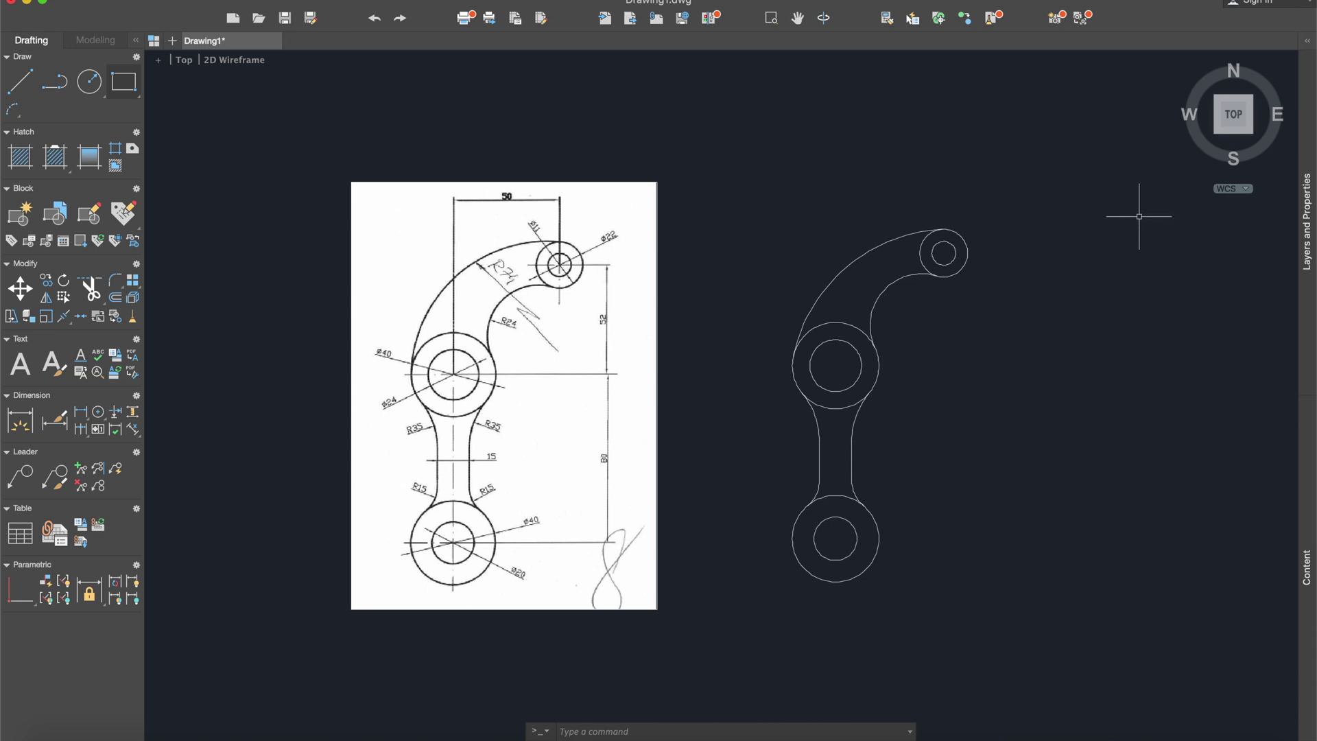